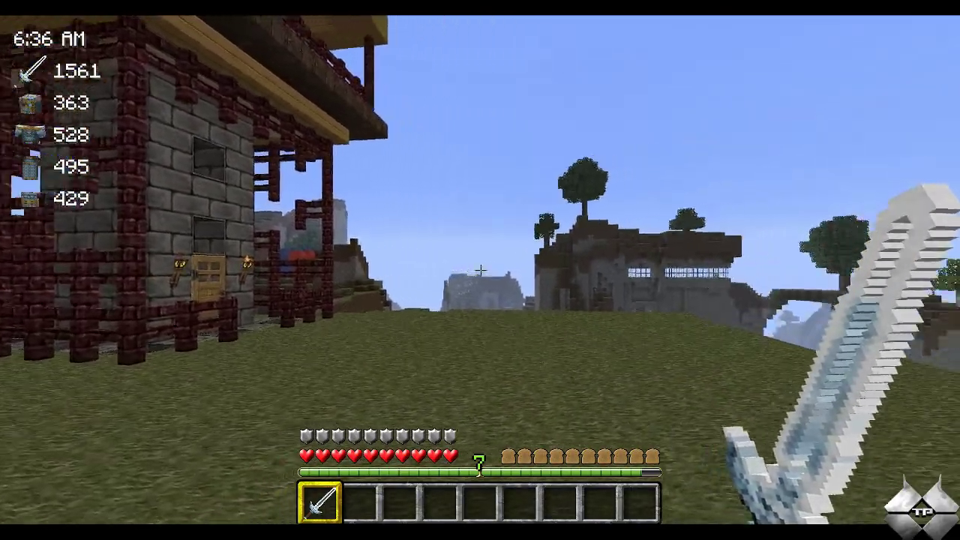
key("w")
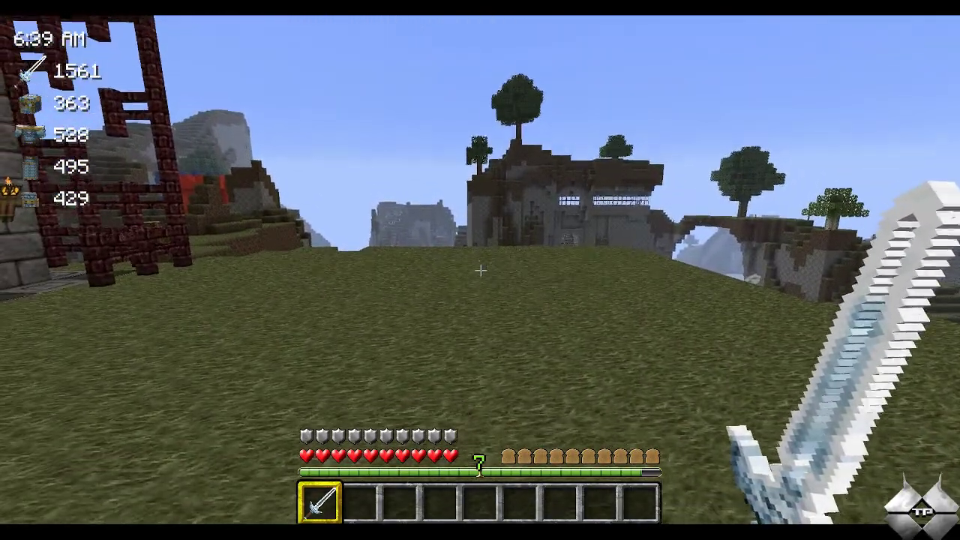
key("s")
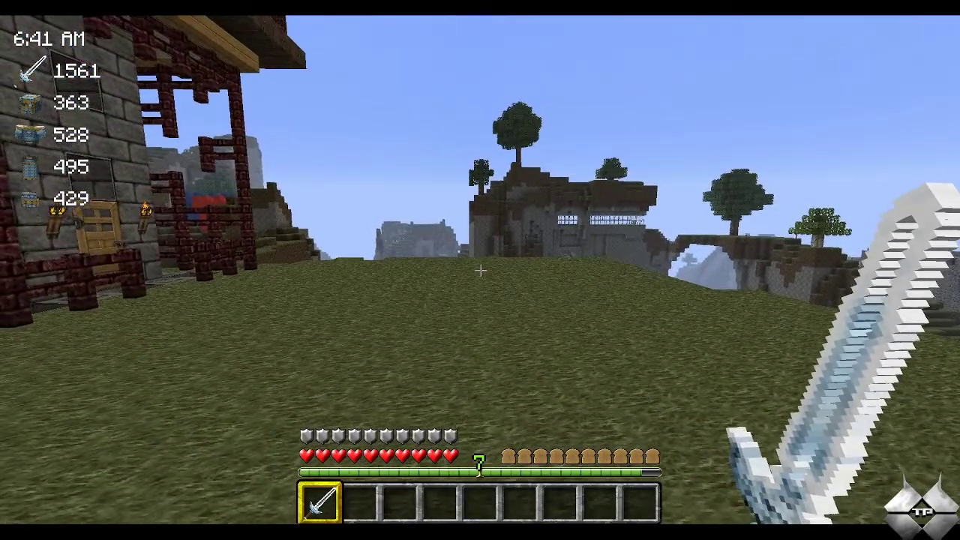
key("w")
key("w")
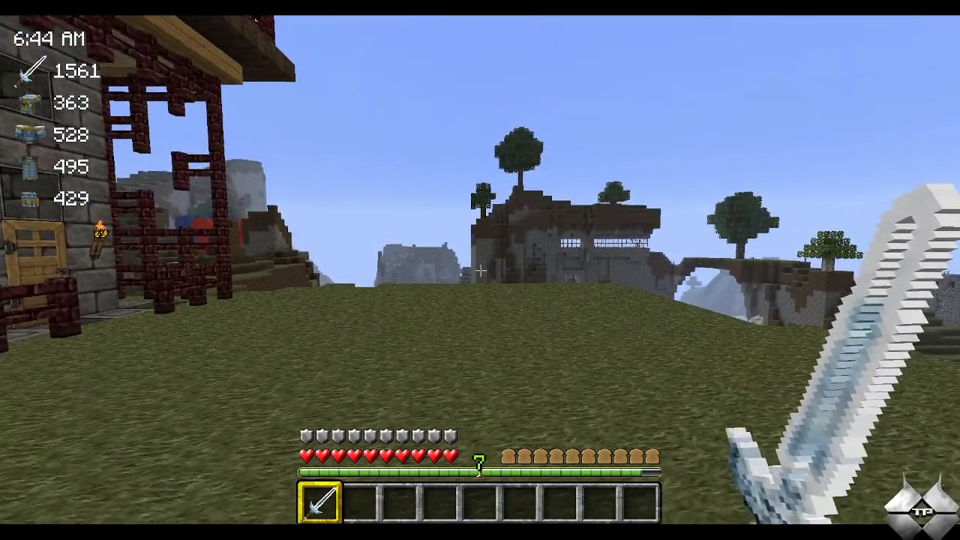
key("w")
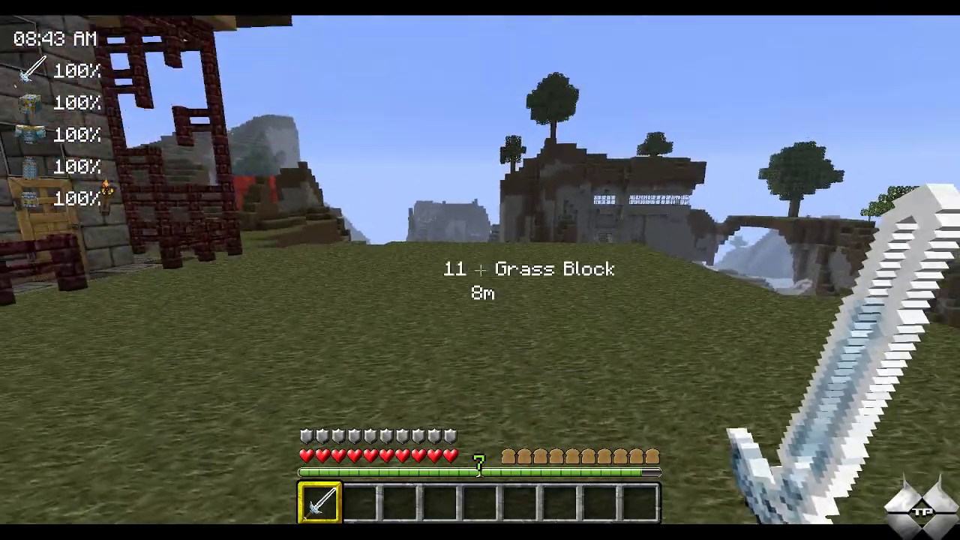
- Walk around the grass field and nearby buildings to examine the crosshair's block, distance and speed information
key("w")
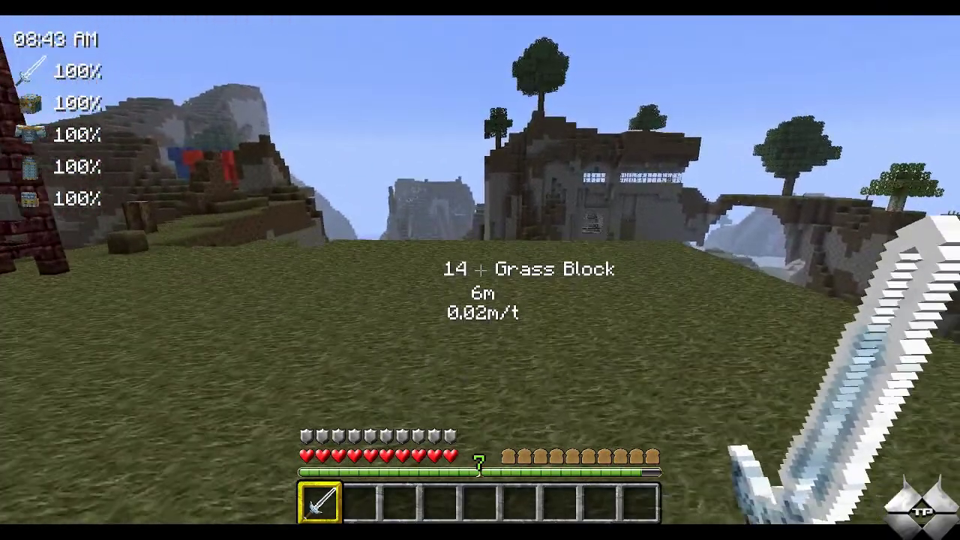
key("w")
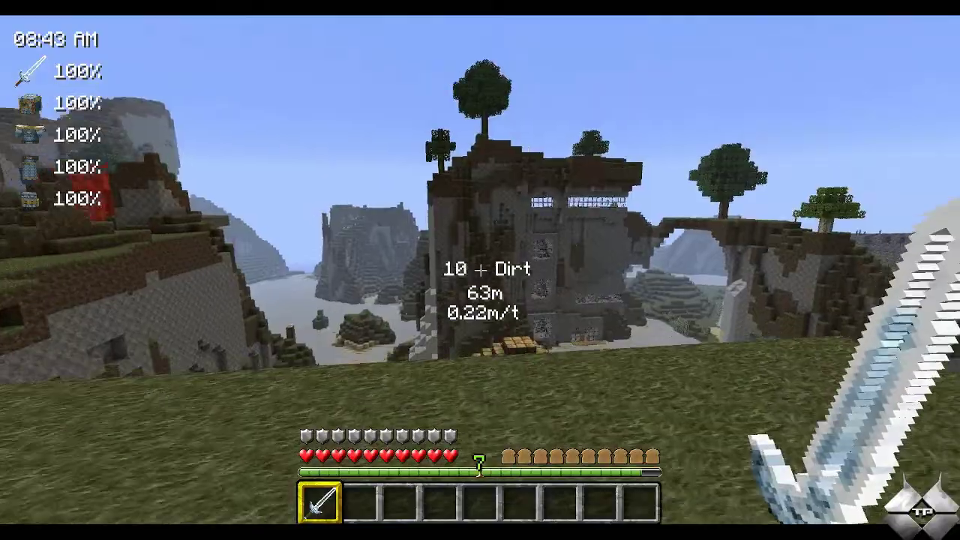
key("w")
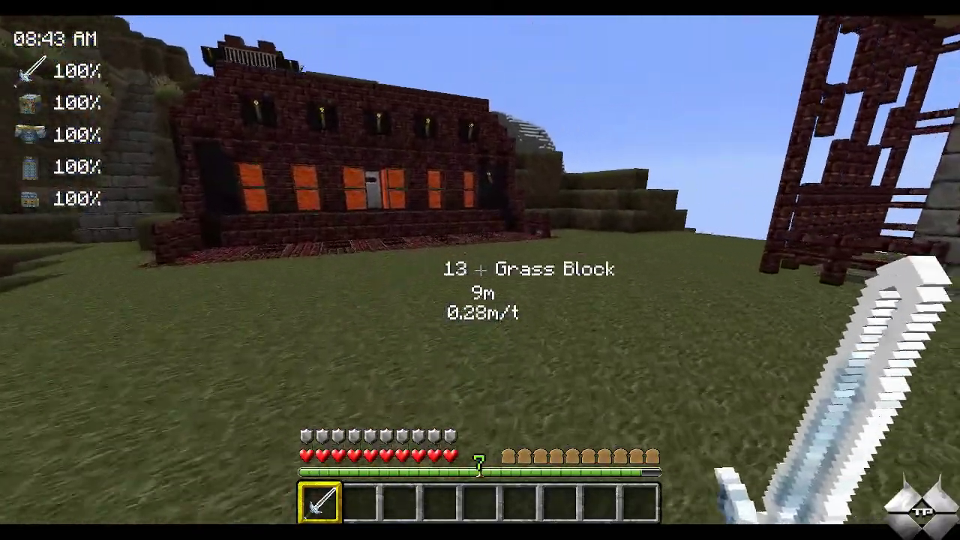
key("w")
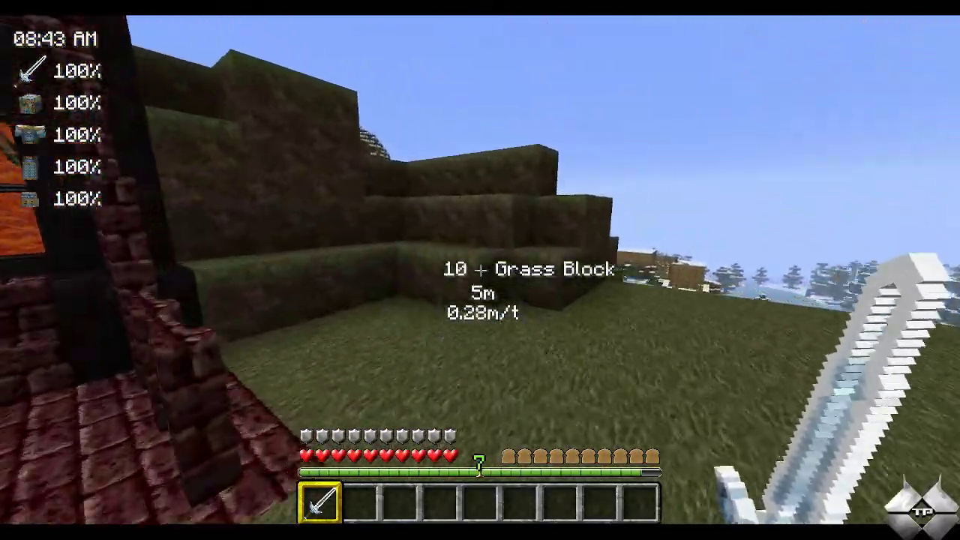
key("w")
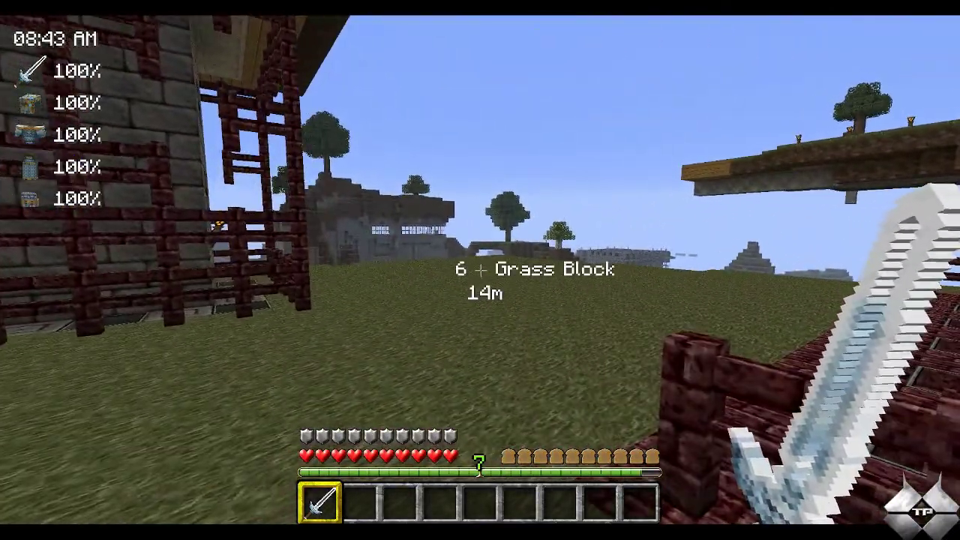
key("s")
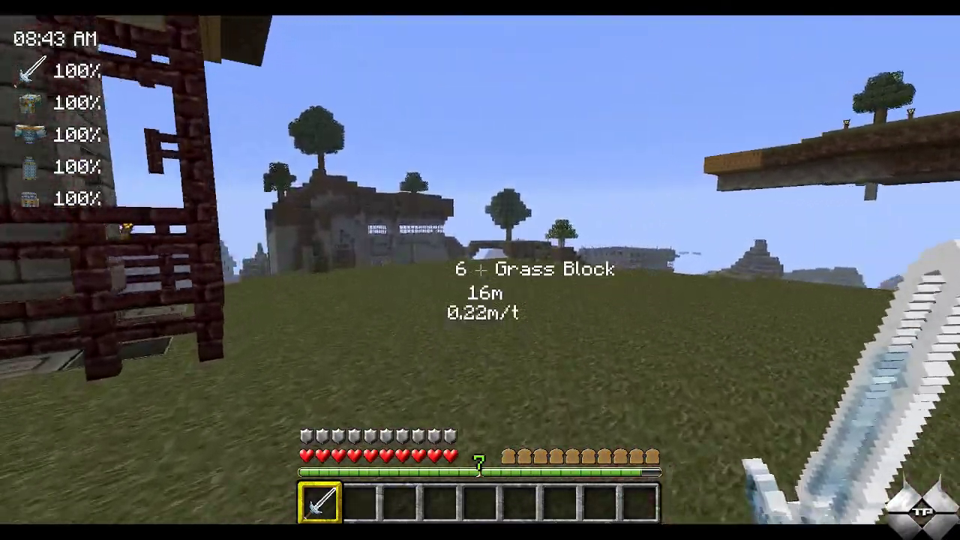
key("w")
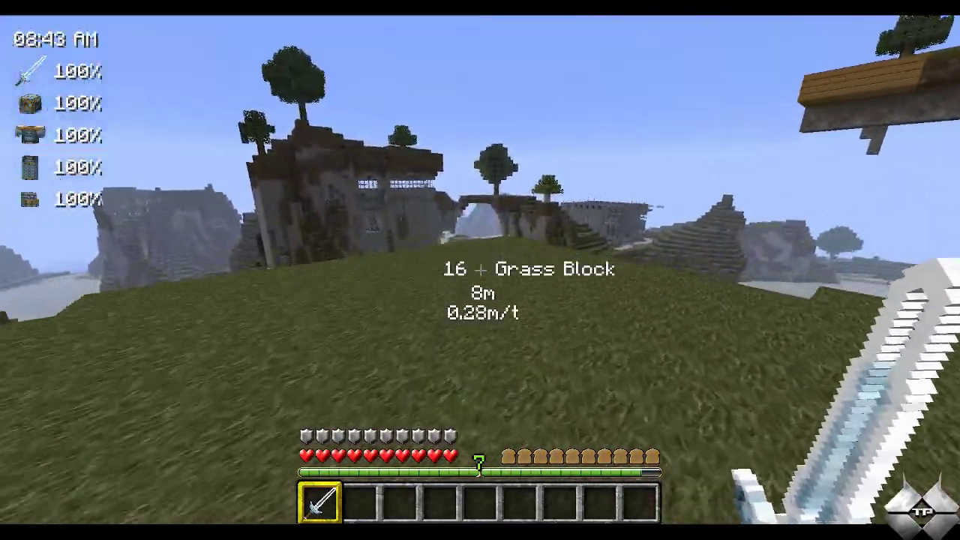
key("w")
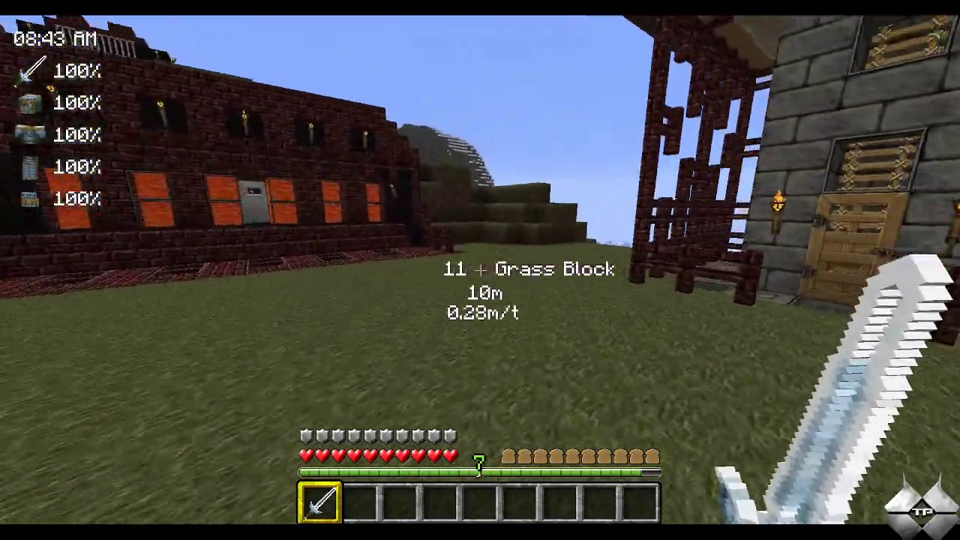
key("w")
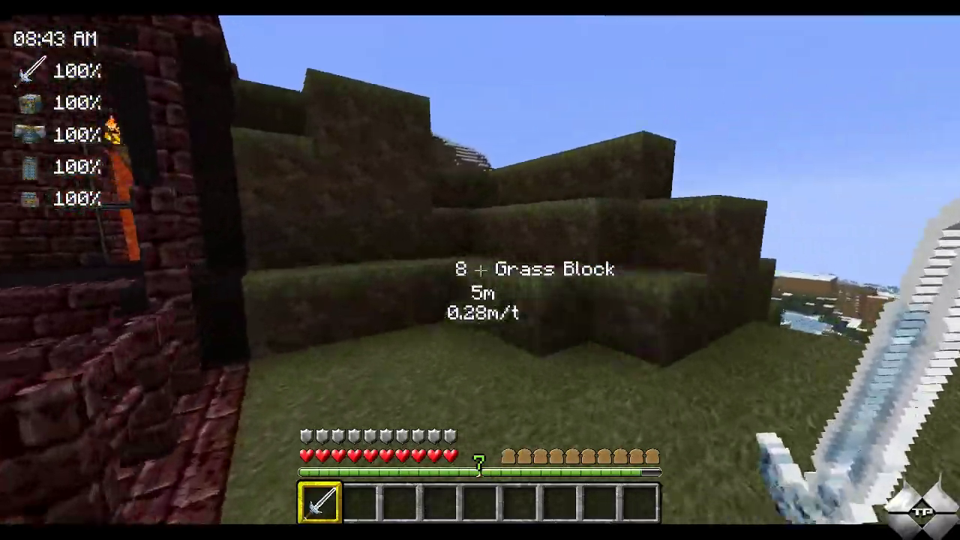
key("w")
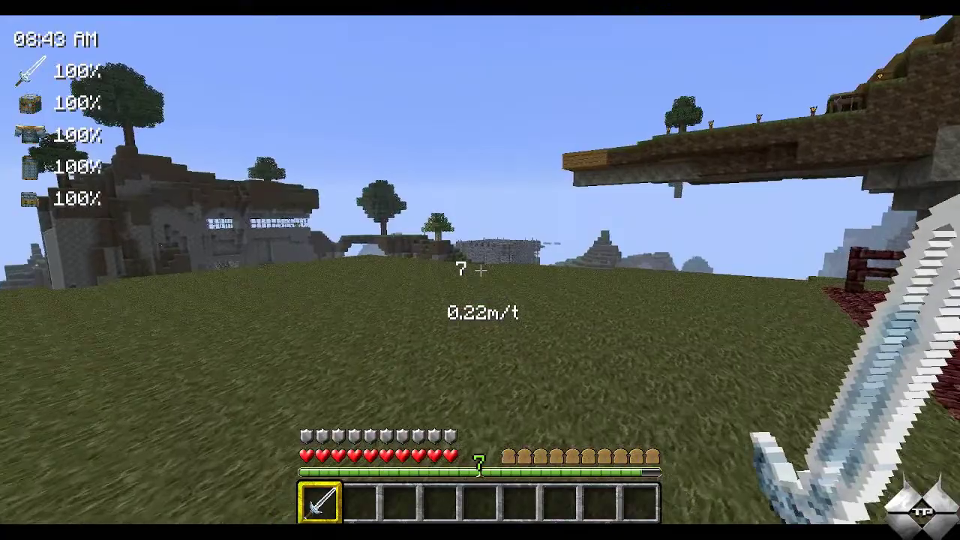
key("w")
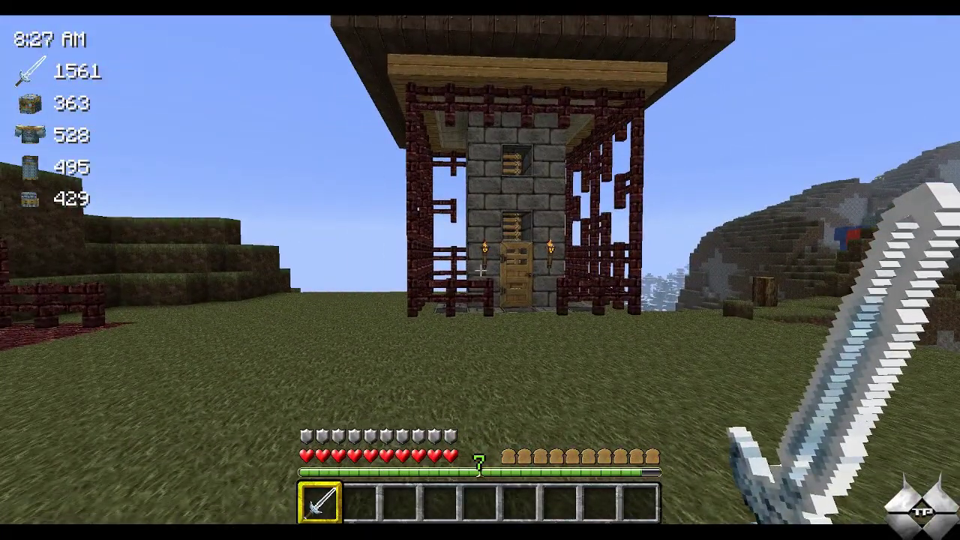
- In the HUDini aesthetics settings, toggle Recipe Column-Style off and back on, and turn on Percentages on Top
key("w")
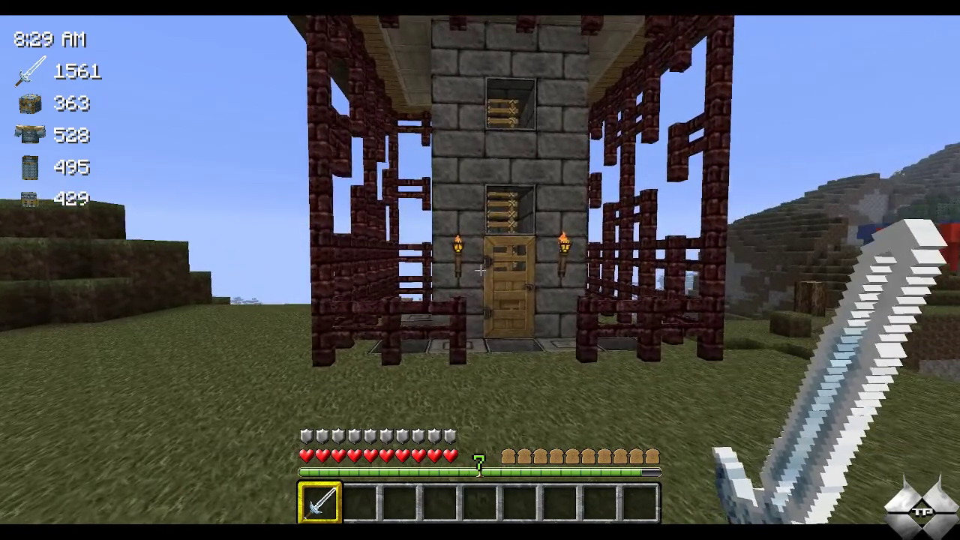
key("s")
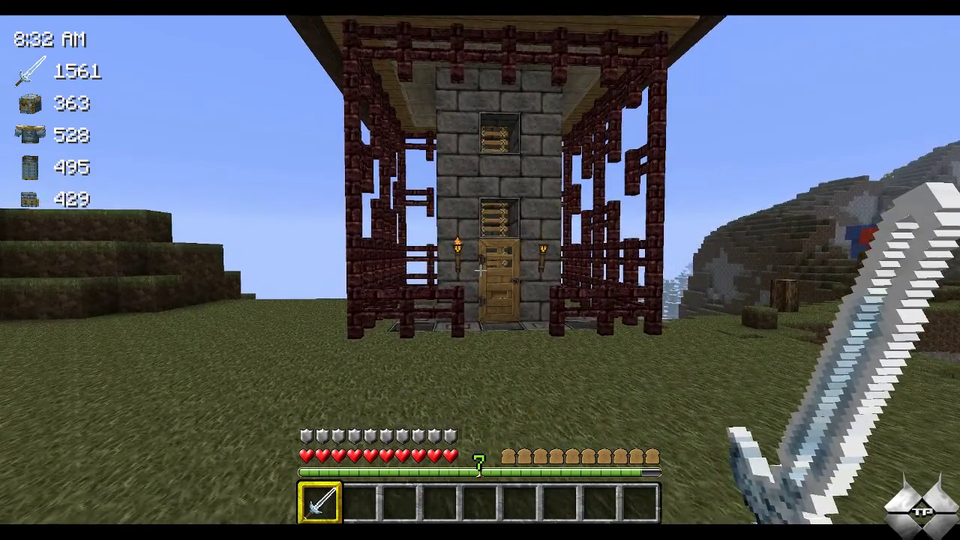
key("h")
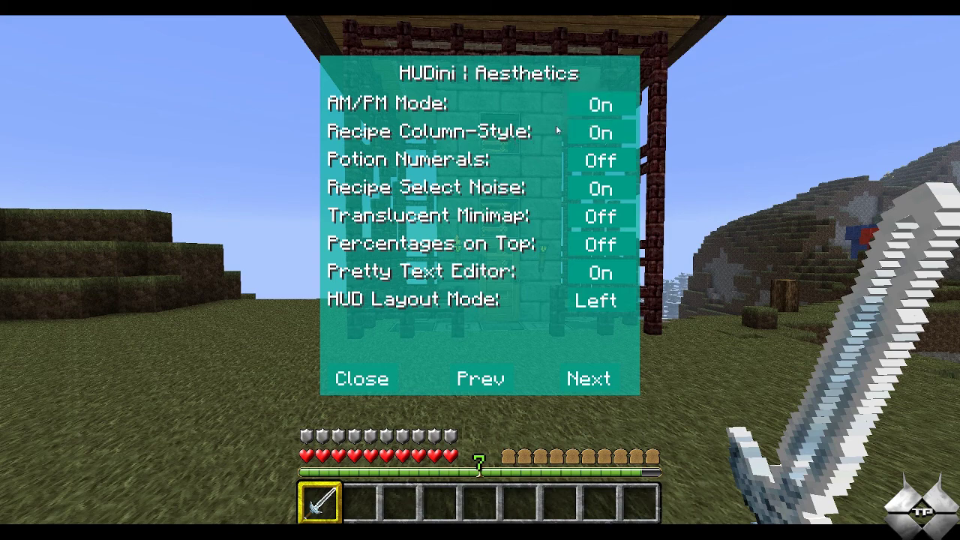
left_click(596, 132)
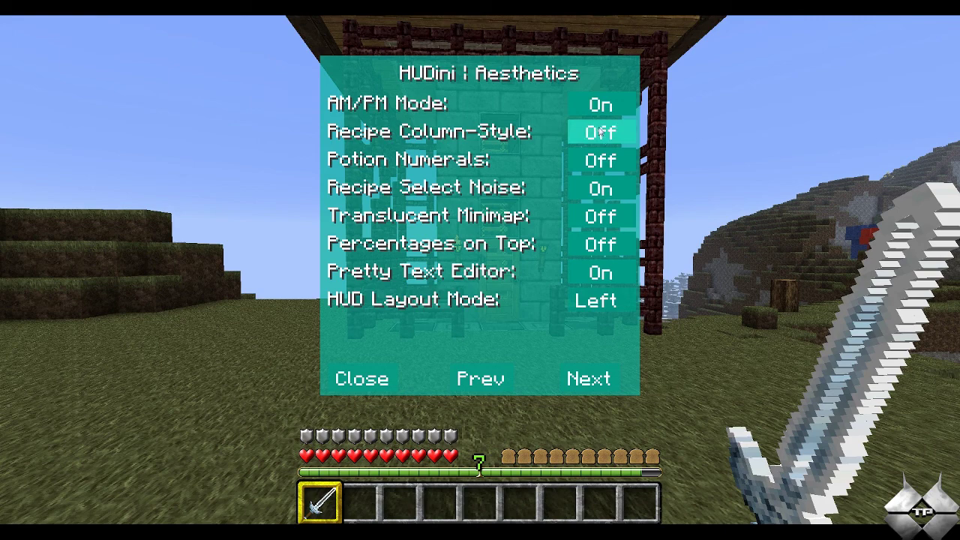
left_click(597, 133)
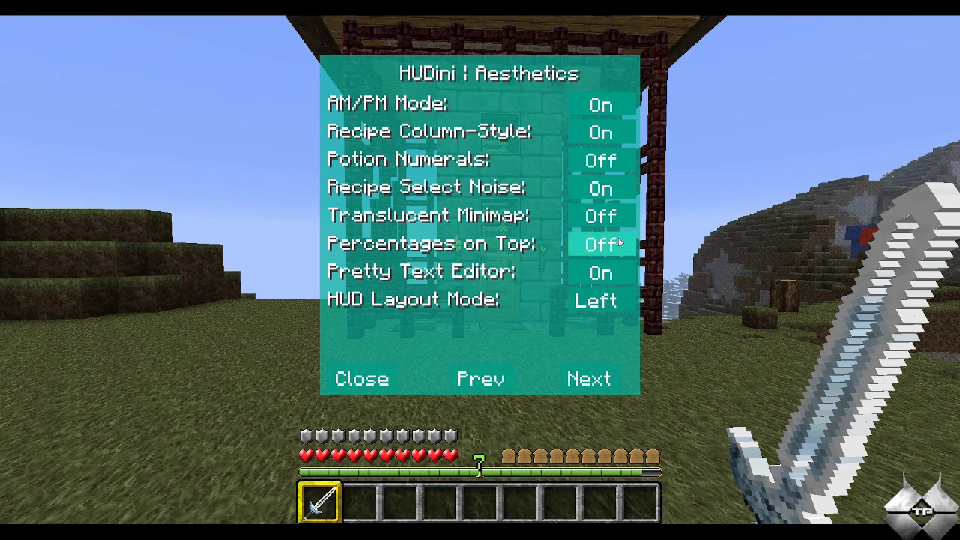
left_click(586, 245)
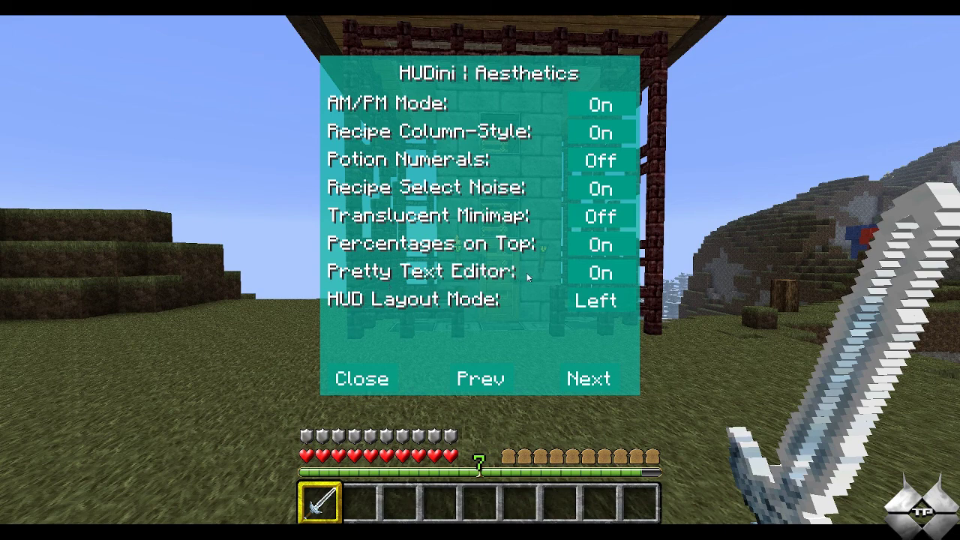
- Cycle the HUD Layout Mode through Middle and the remaining option back to Left
left_click(608, 302)
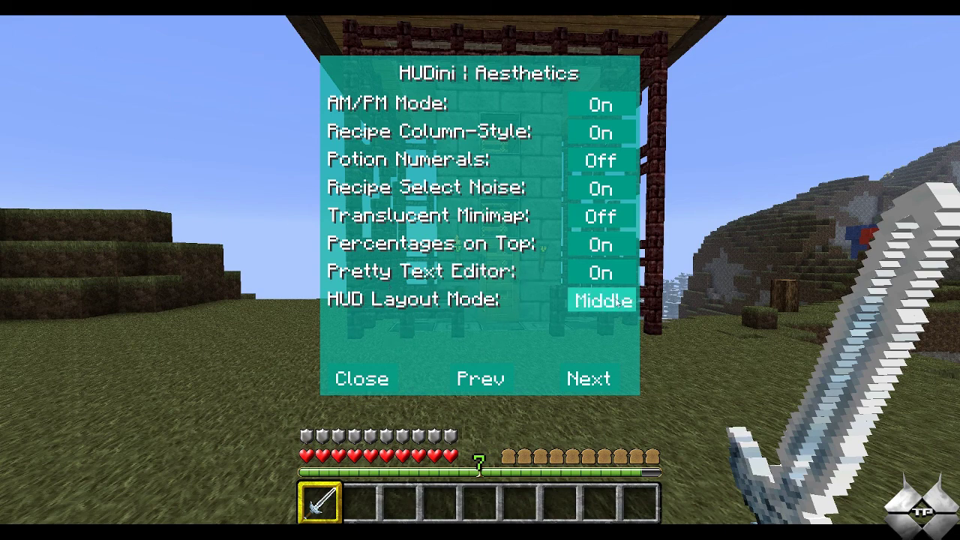
left_click(610, 311)
left_click(605, 304)
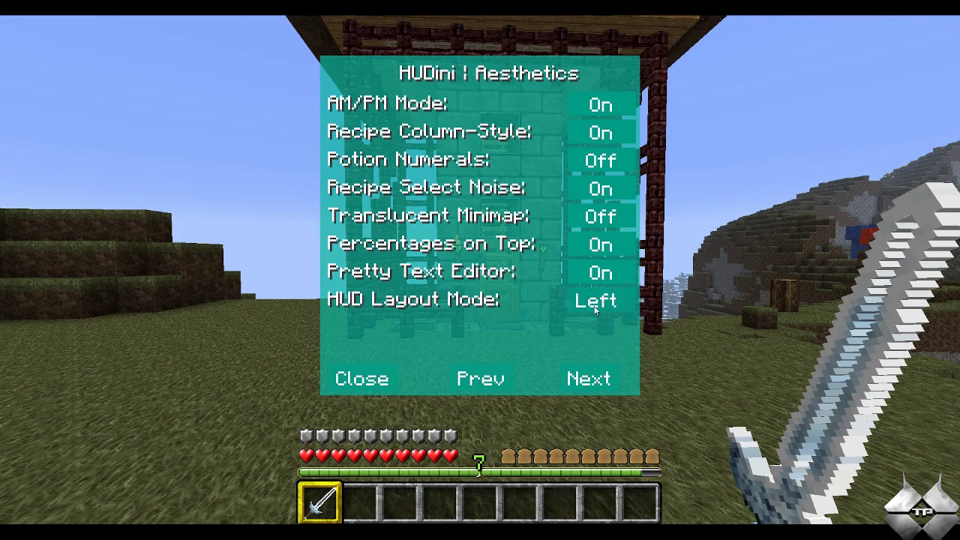
- Reset the HUDini colour scheme to its defaults and close the settings
left_click(593, 381)
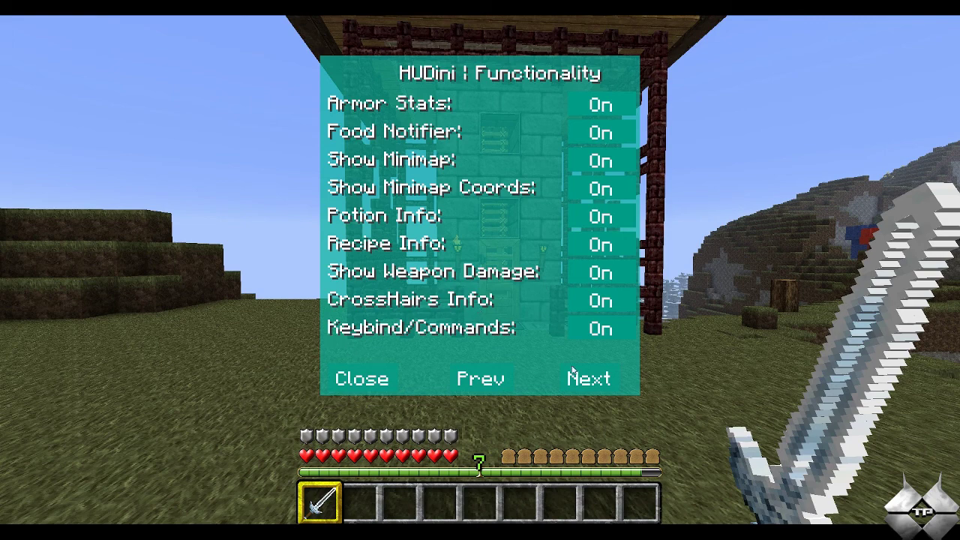
left_click(607, 385)
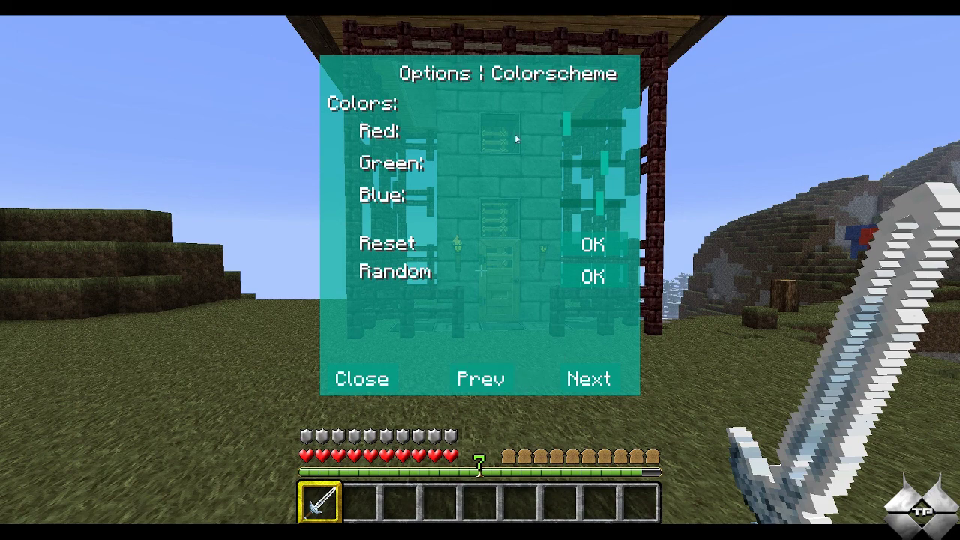
left_click(594, 246)
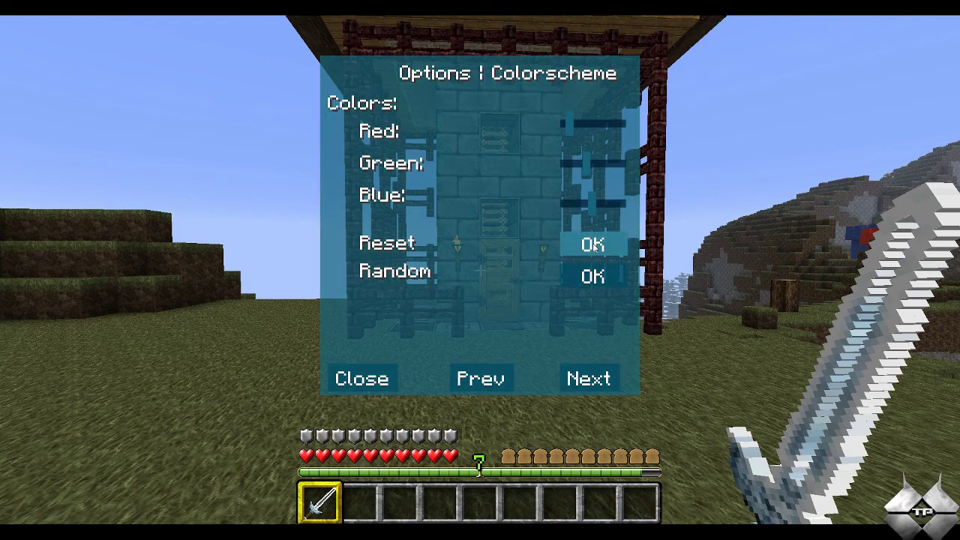
left_click(571, 387)
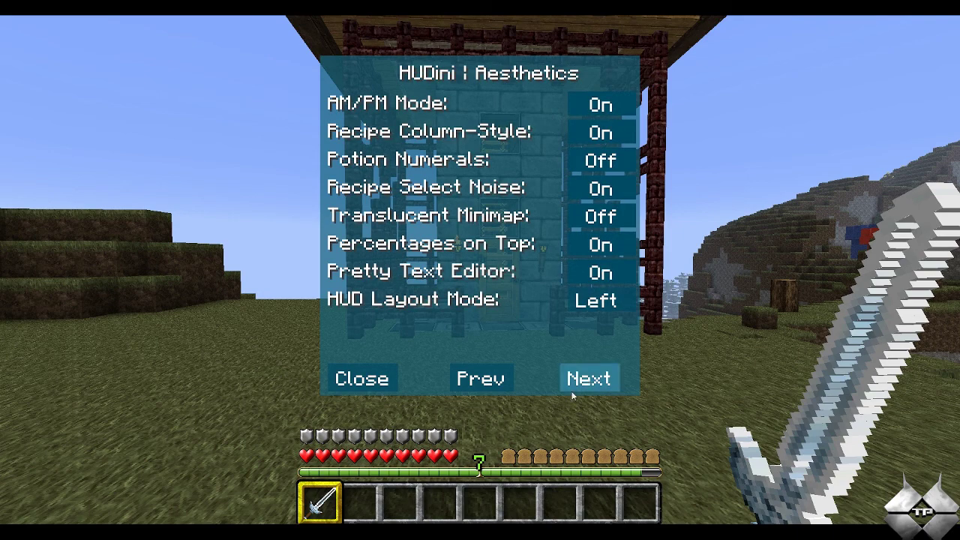
left_click(382, 377)
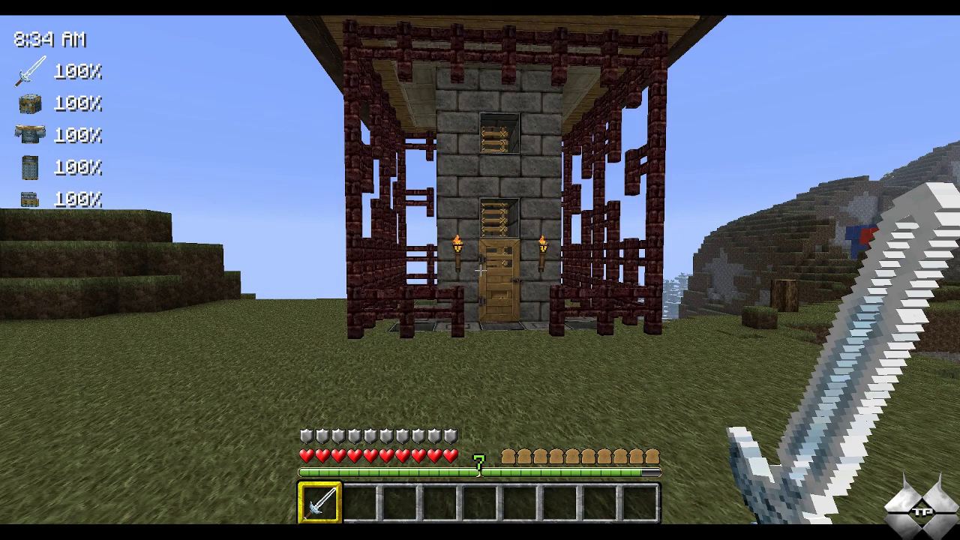
- Start a new keybind in the HUDini keybinds list and assign it to the Y key
key("w")
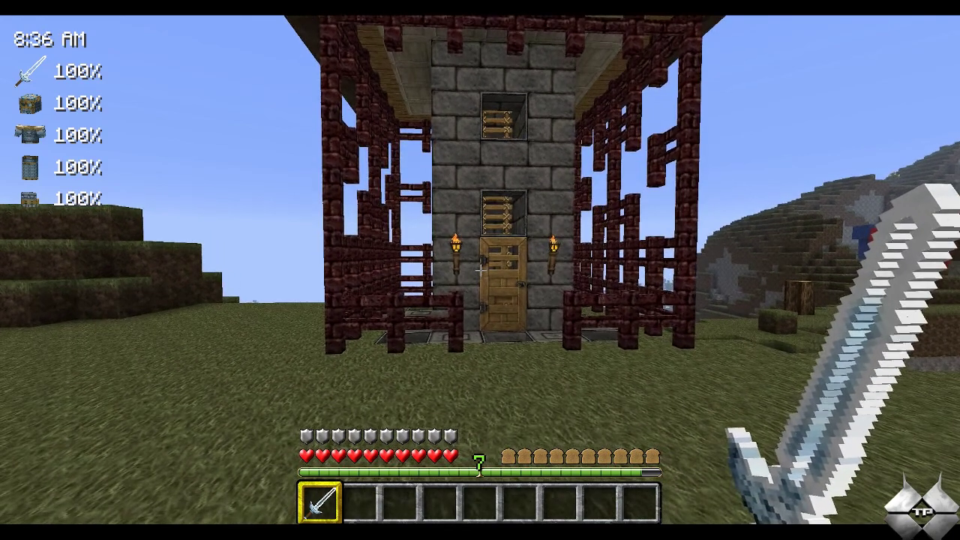
key("k")
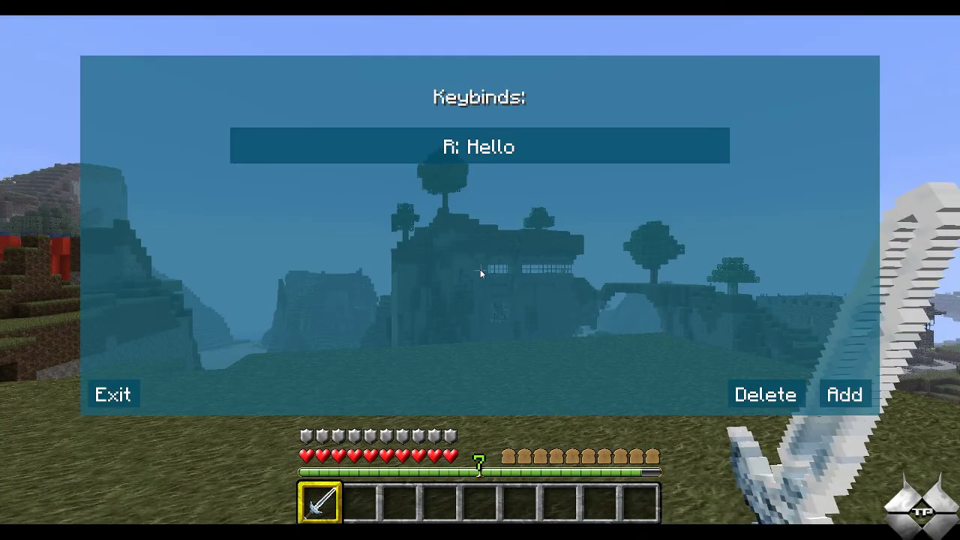
left_click(485, 159)
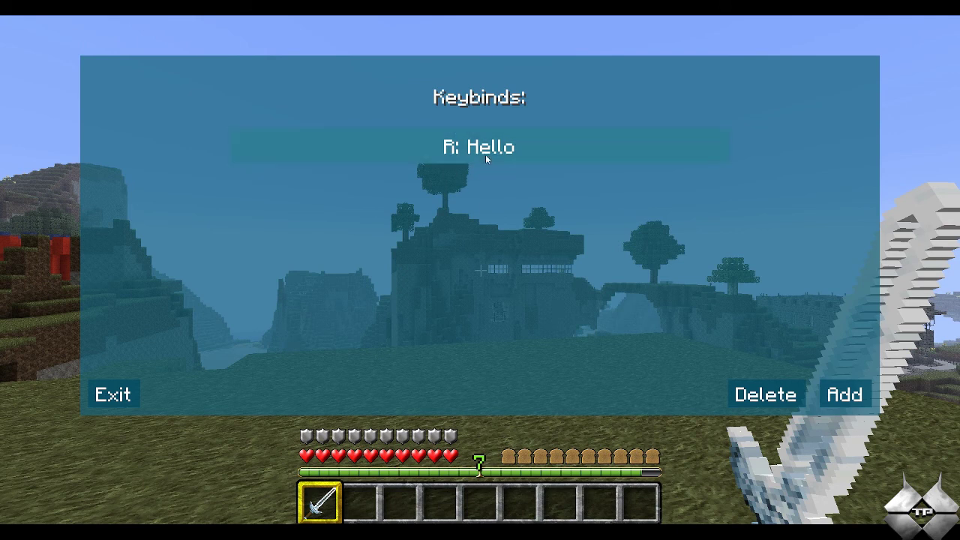
left_click(845, 394)
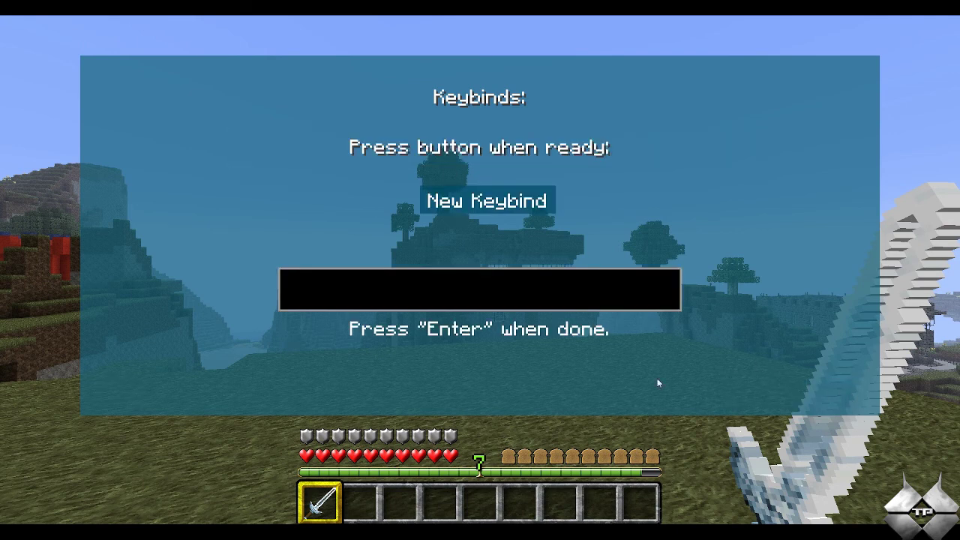
left_click(464, 202)
key("y")
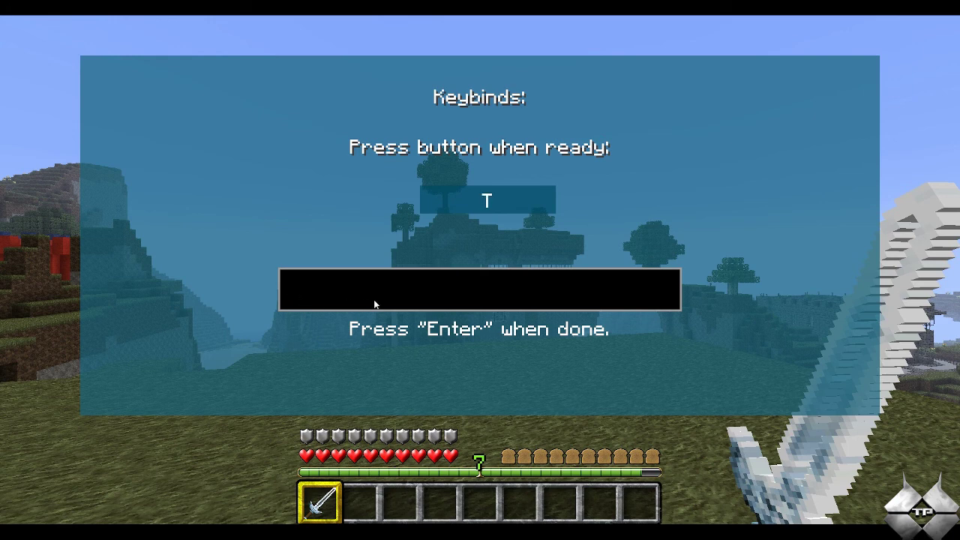
left_click(484, 206)
key("y")
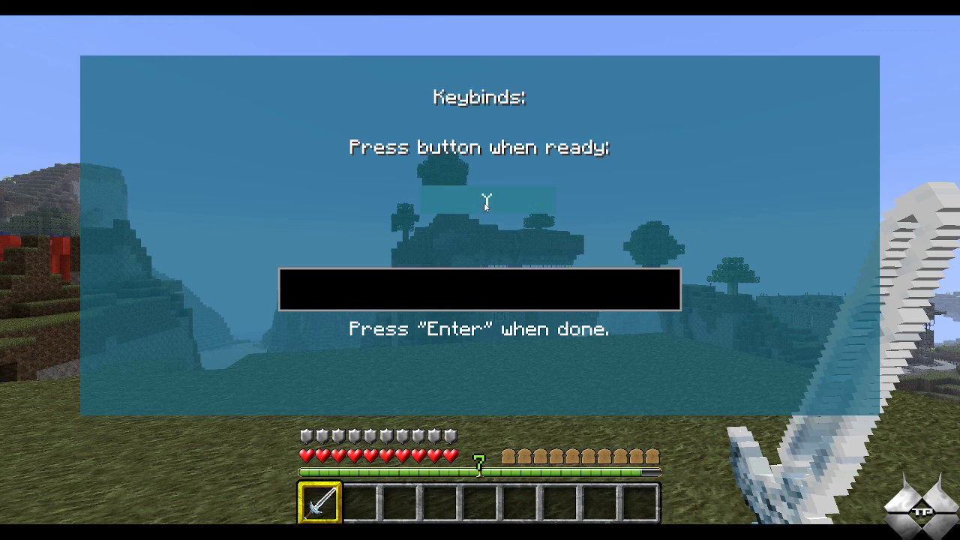
left_click(484, 203)
key("y")
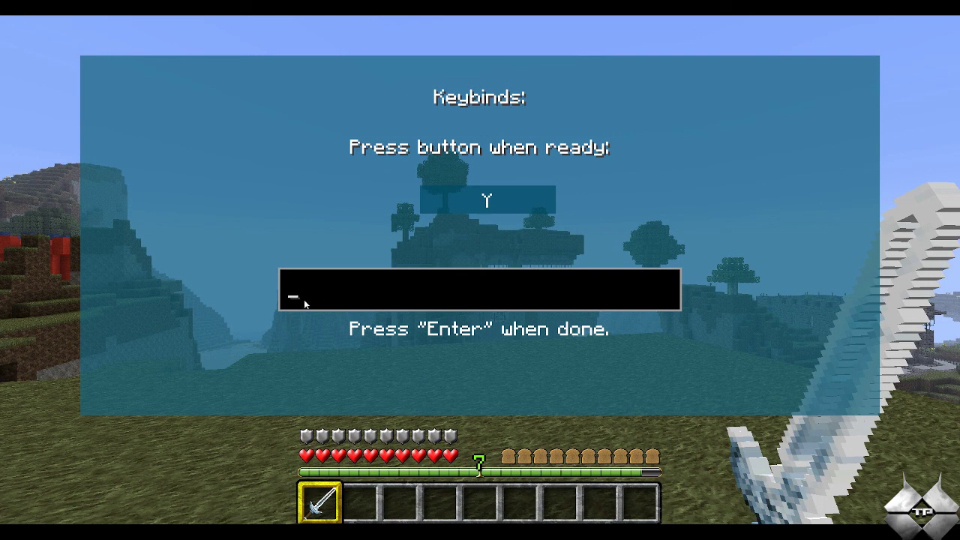
- Set the new keybind's message to "Whatsup!", save it and exit the keybinds list
type("Whatsup!")
key("Return")
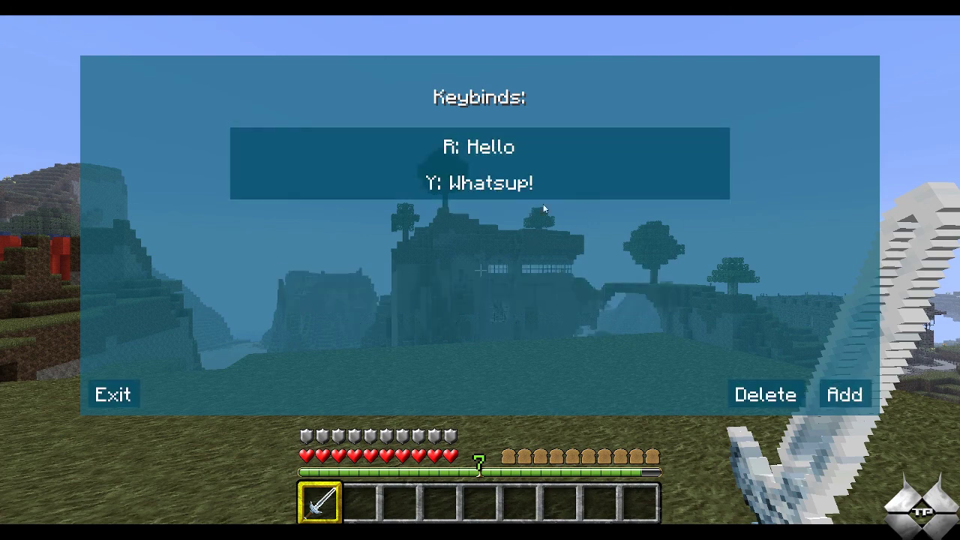
left_click(107, 395)
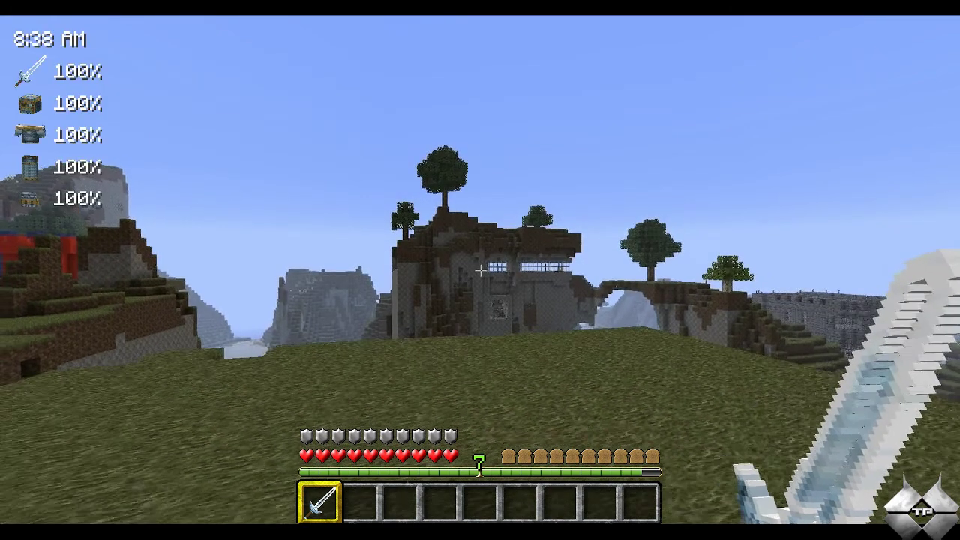
- Send the "Whatsup!" and "Hello" messages to the chat using their keybinds
key("y")
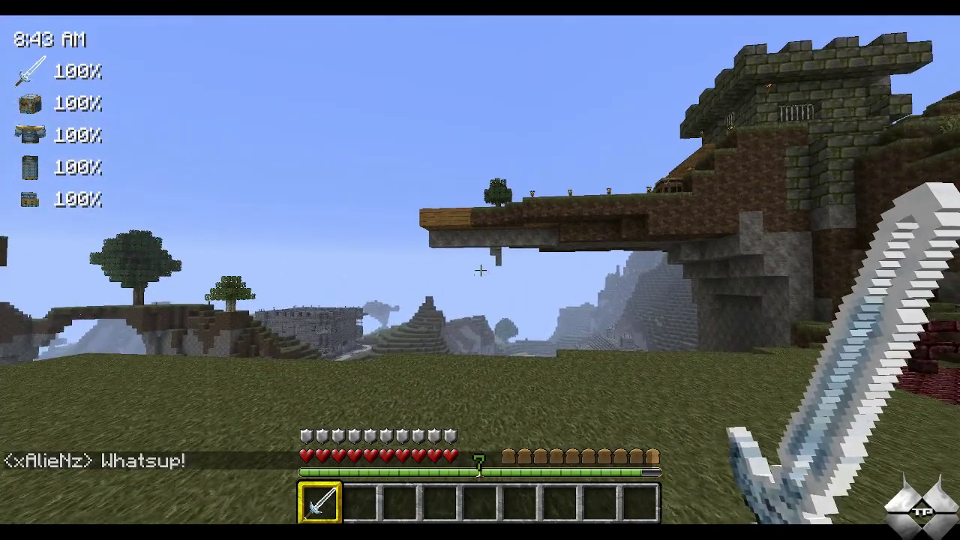
key("h")
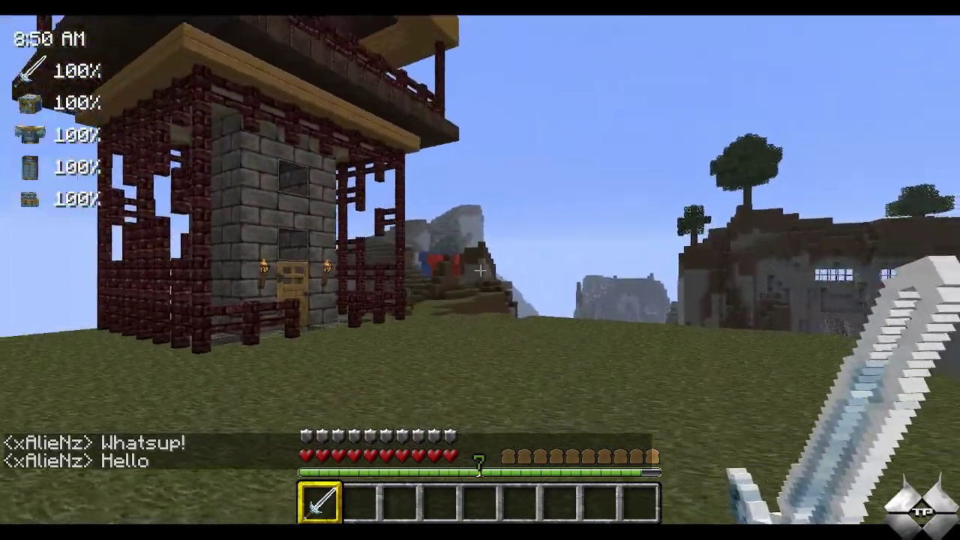
- Enter the stone tower, climb the ladder to the upper platform and open the crafting table there
key("w")
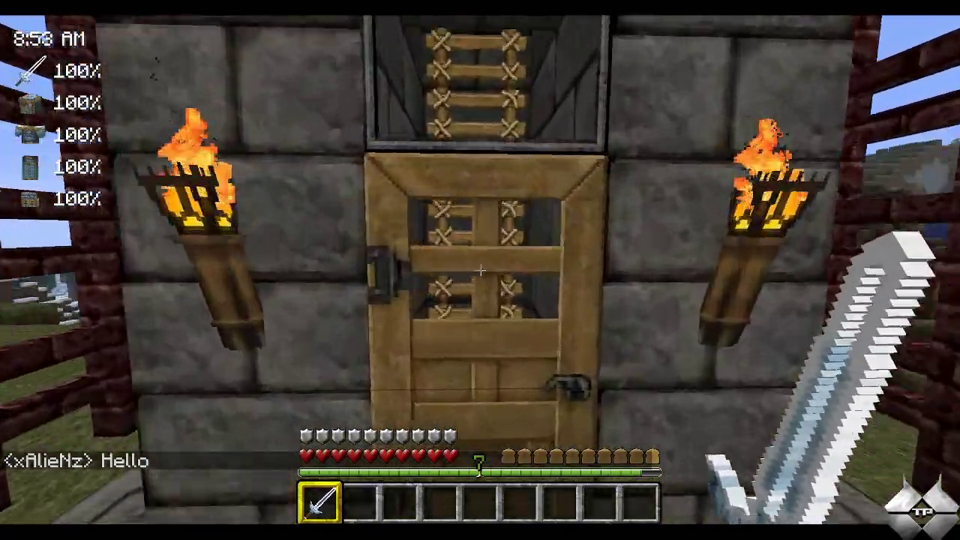
right_click(480, 271)
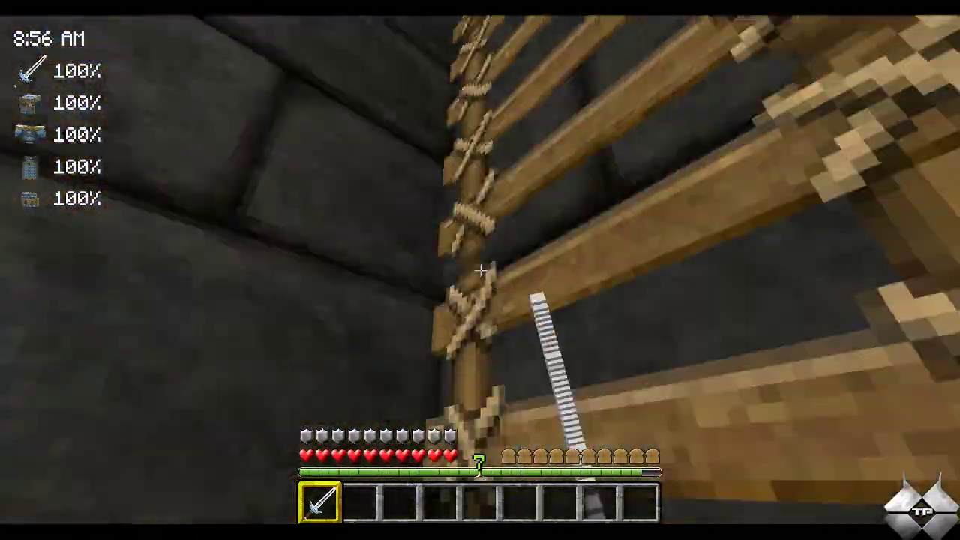
key("w")
right_click(480, 270)
key("w")
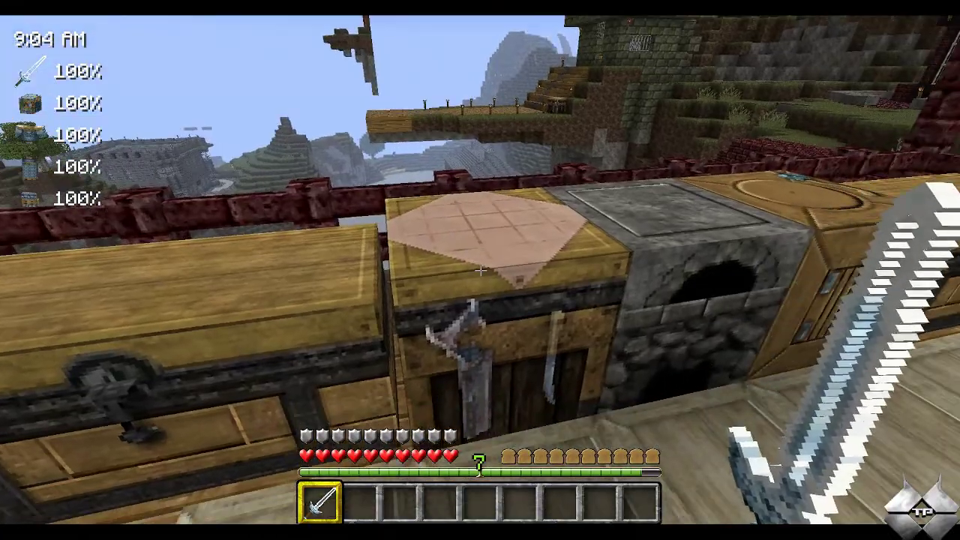
right_click(480, 270)
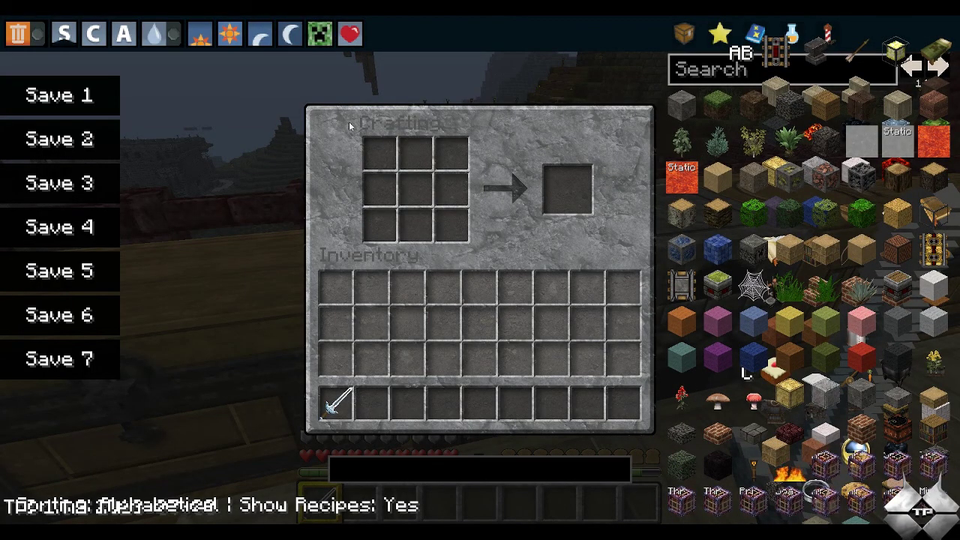
- Hide the overlapping item overlay and browse HUDini's alphabetical recipe list down to the D to G entries
key("o")
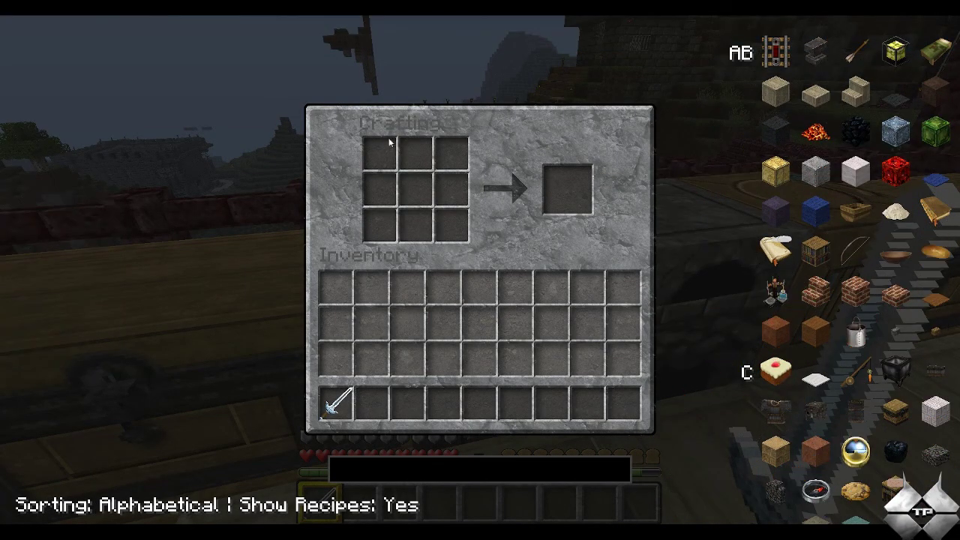
scroll(638, 221, "down", 3)
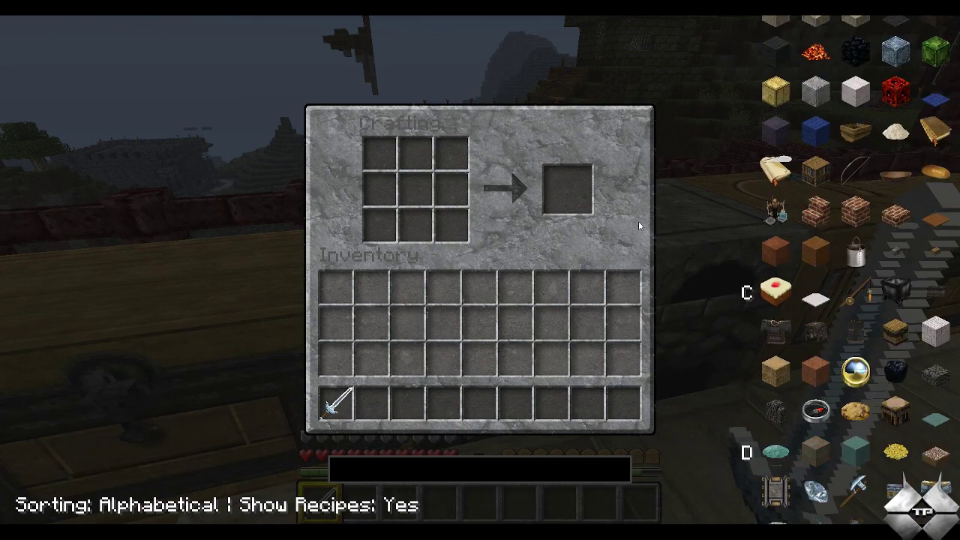
scroll(638, 221, "up", 2)
scroll(638, 221, "down", 2)
scroll(639, 220, "down", 2)
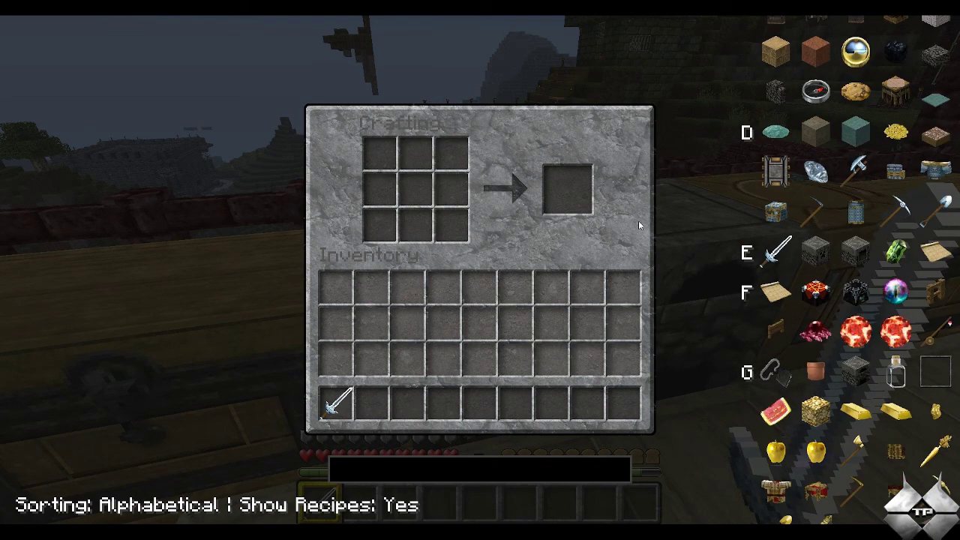
- View several crafting recipes in the D to F entries, including Enchantment Table, Diamond Helmet, Detector Rail and Fire Charge
left_click(819, 293)
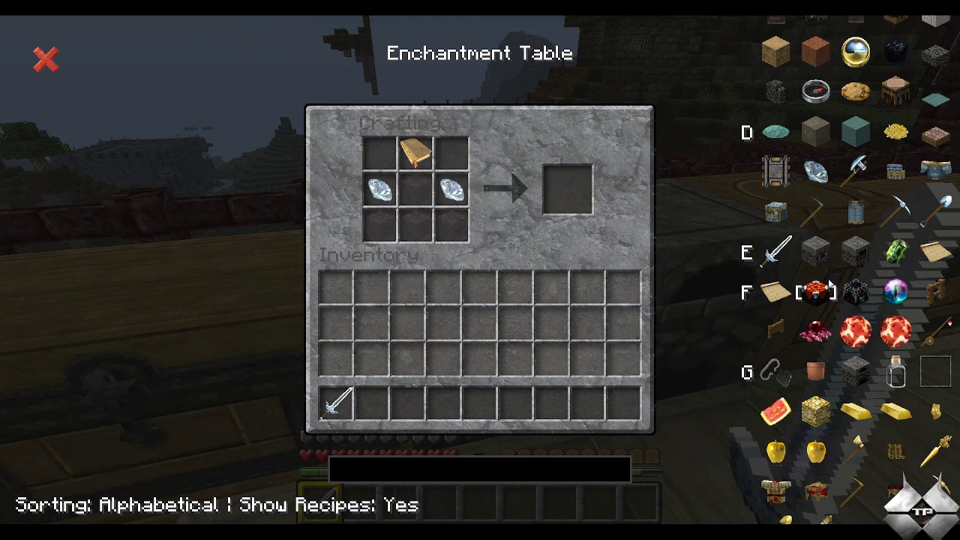
left_click(783, 216)
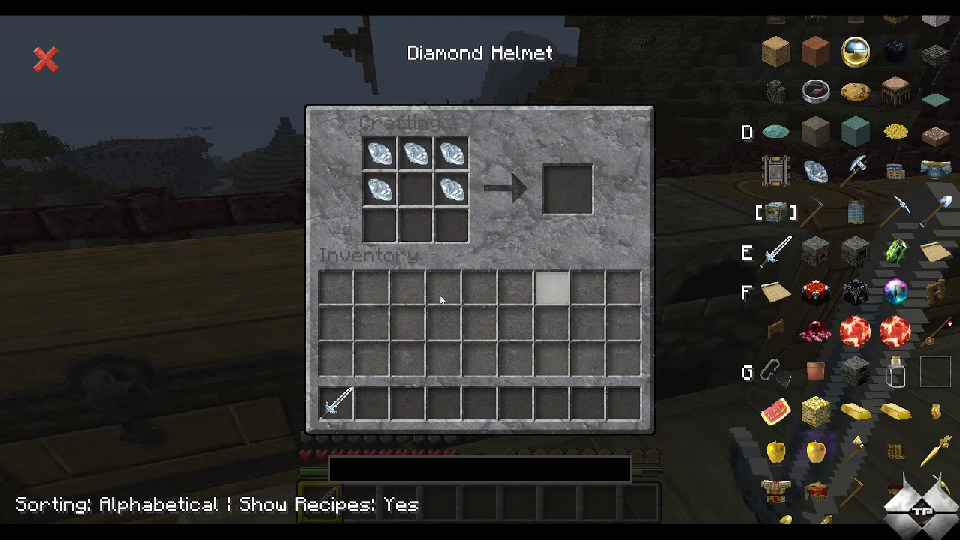
left_click(856, 213)
left_click(815, 172)
left_click(776, 172)
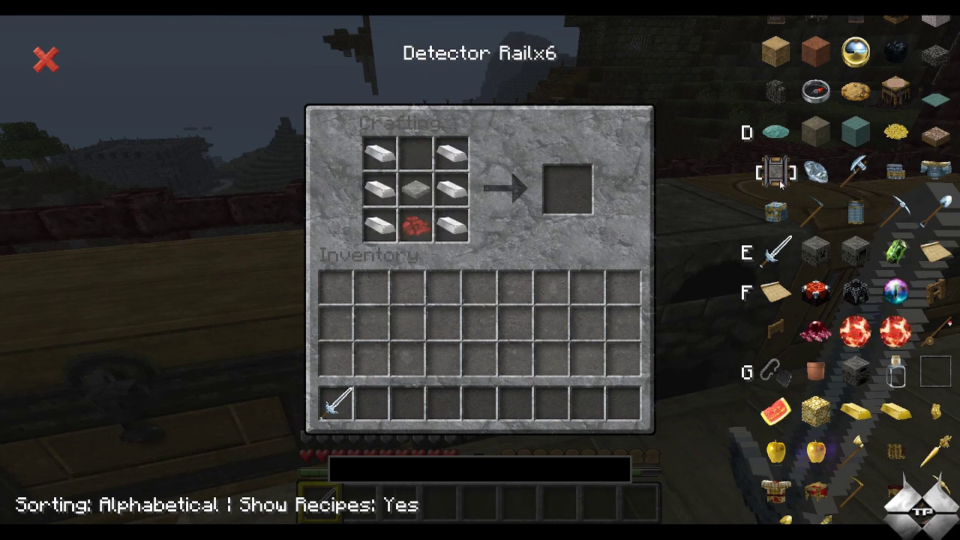
left_click(814, 296)
left_click(856, 333)
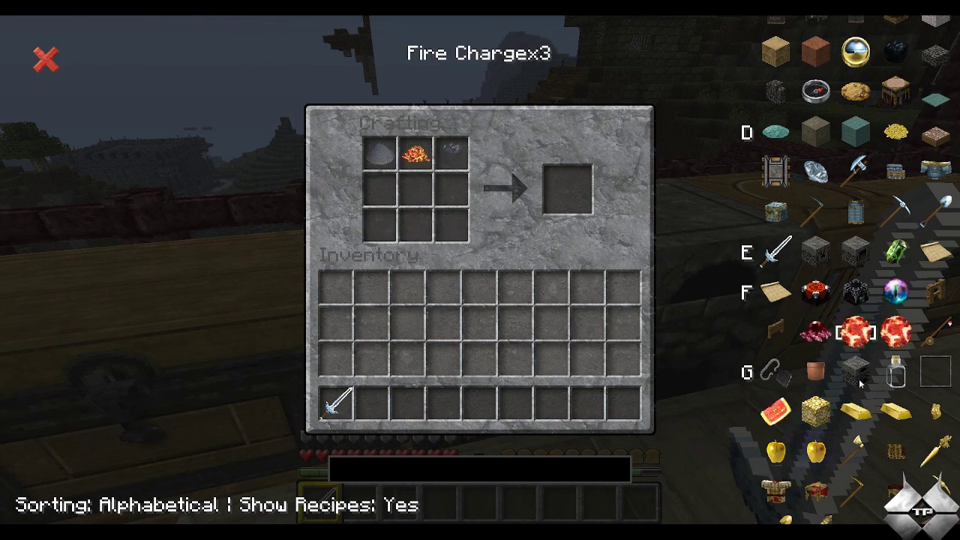
- View the Shears recipe further down the recipe list and close the crafting table
scroll(615, 288, "down", 3)
scroll(614, 283, "down", 5)
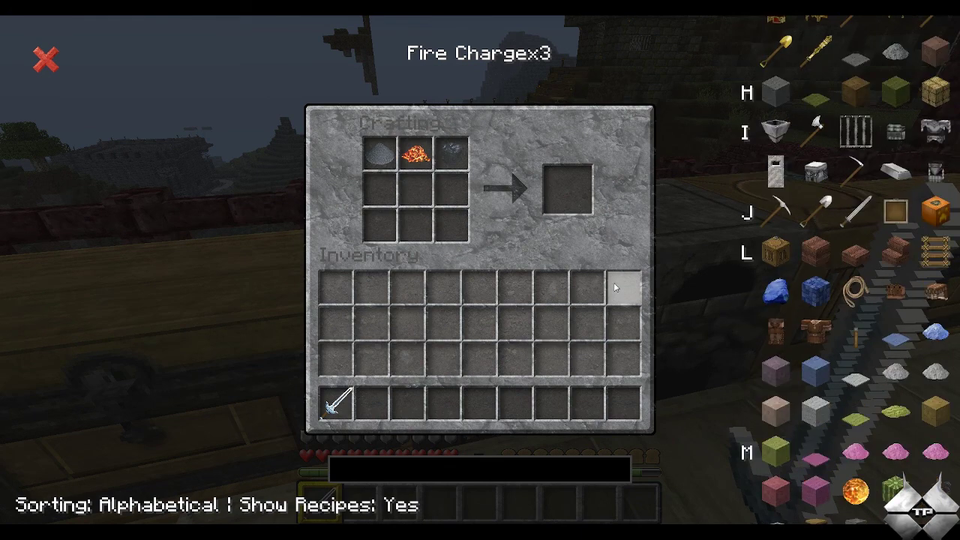
scroll(586, 255, "down", 10)
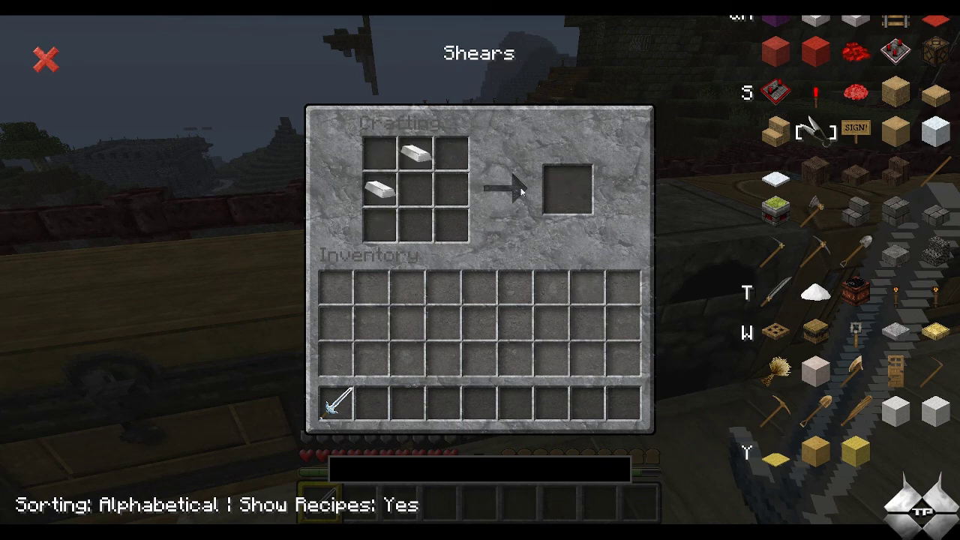
key("e")
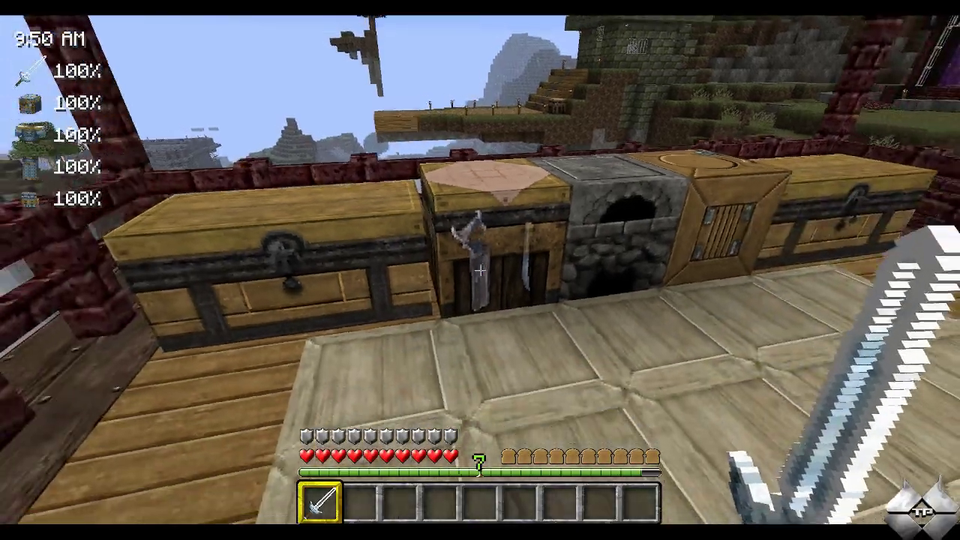
- Climb down the tower's ladder, leave through the wooden door and walk back onto the grass field
key("w")
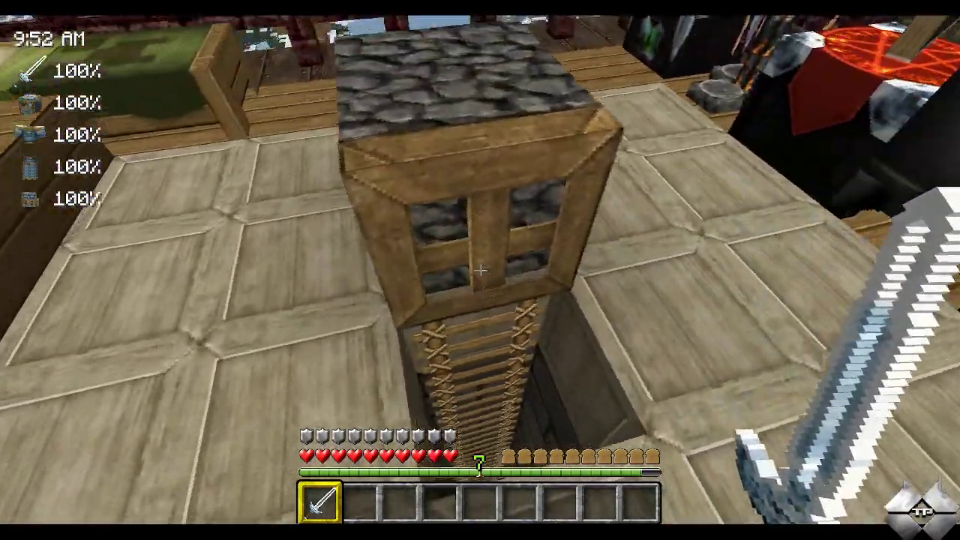
key("w")
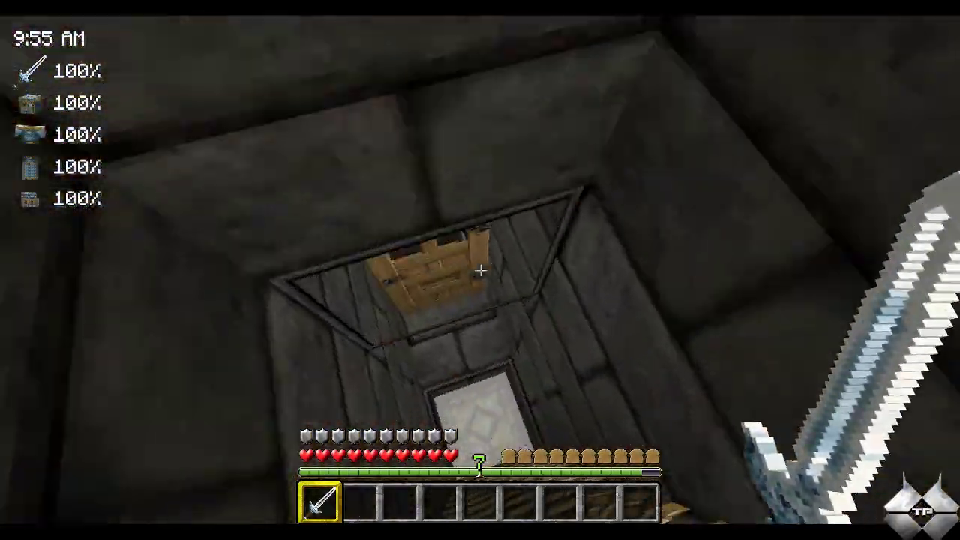
right_click(480, 270)
key("w")
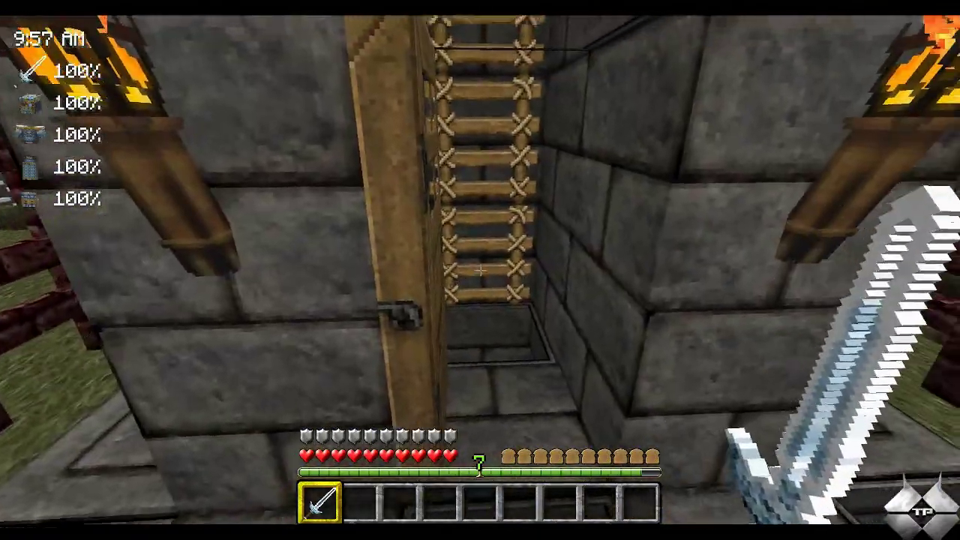
right_click(480, 270)
key("w")
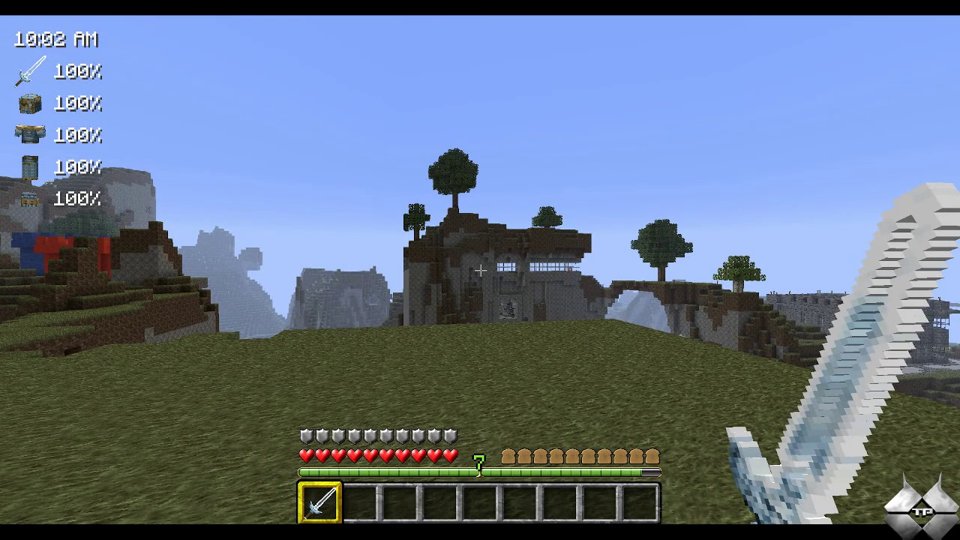
- Open List.txt in the HUDini text editor to view it, and close it without editing
key("n")
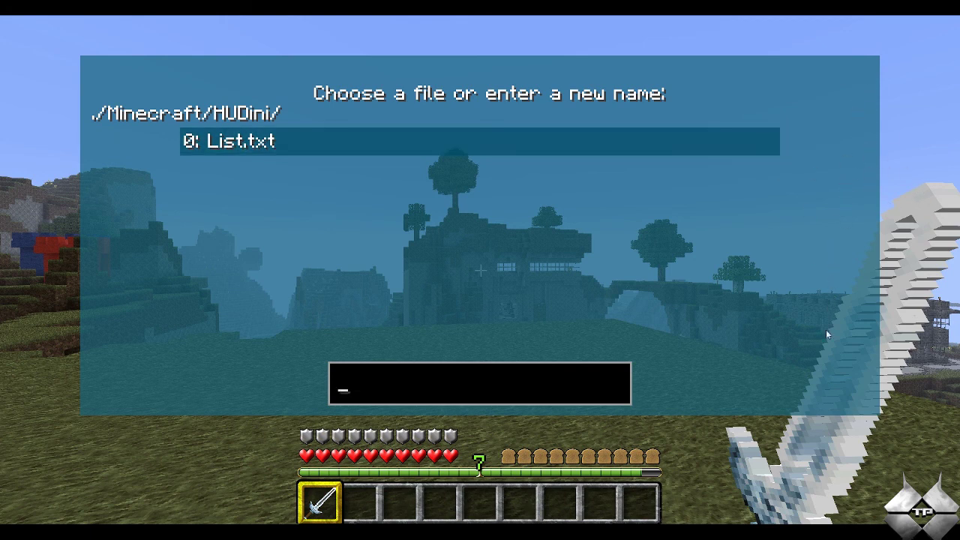
left_click(249, 141)
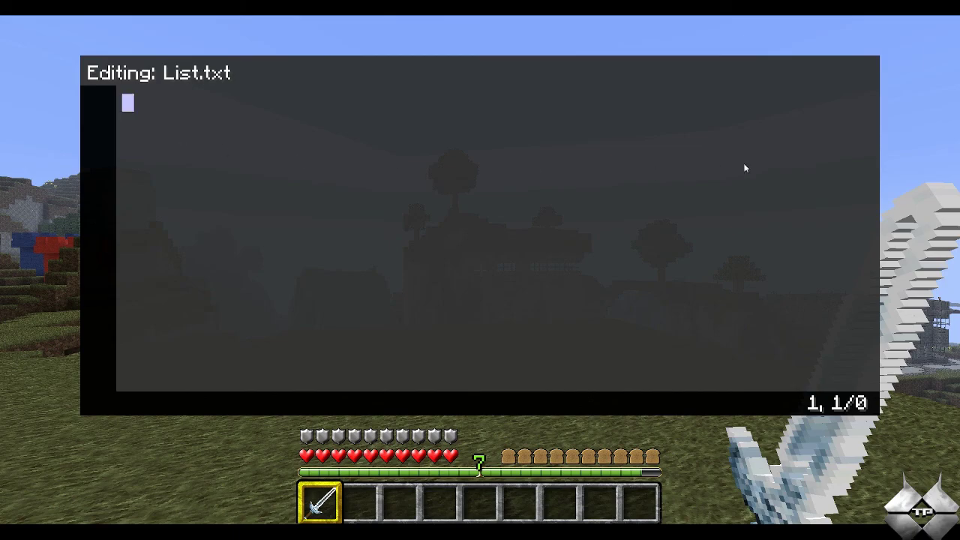
key("Escape")
key("w")
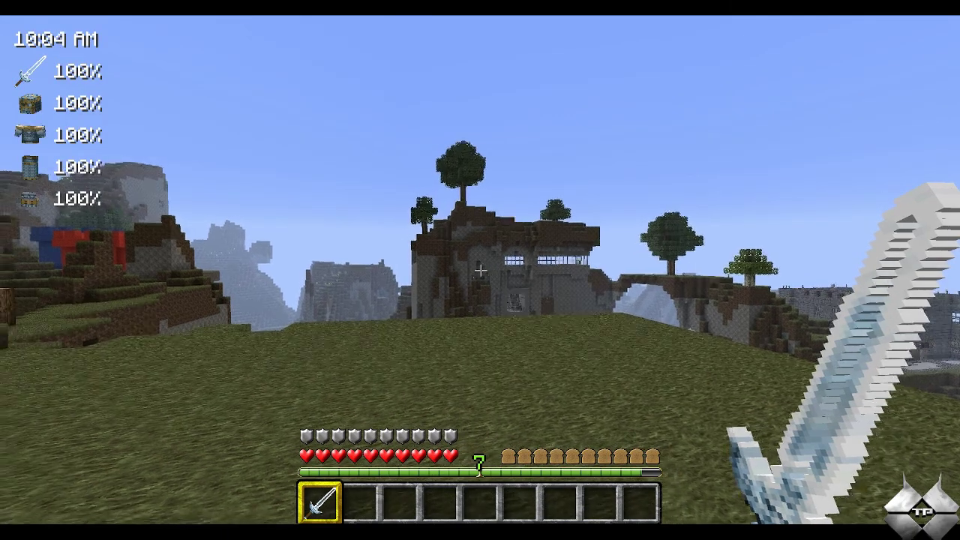
key("s")
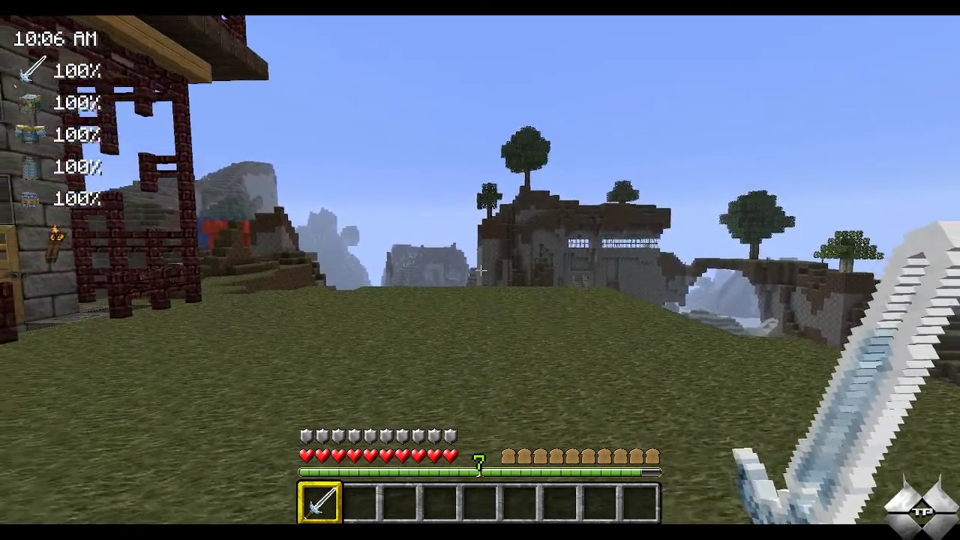
key("w")
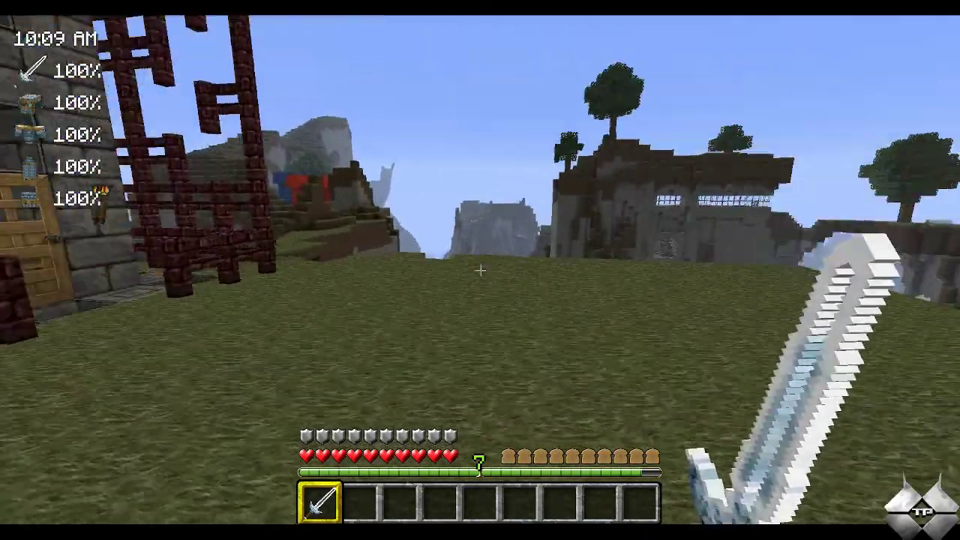
key("w")
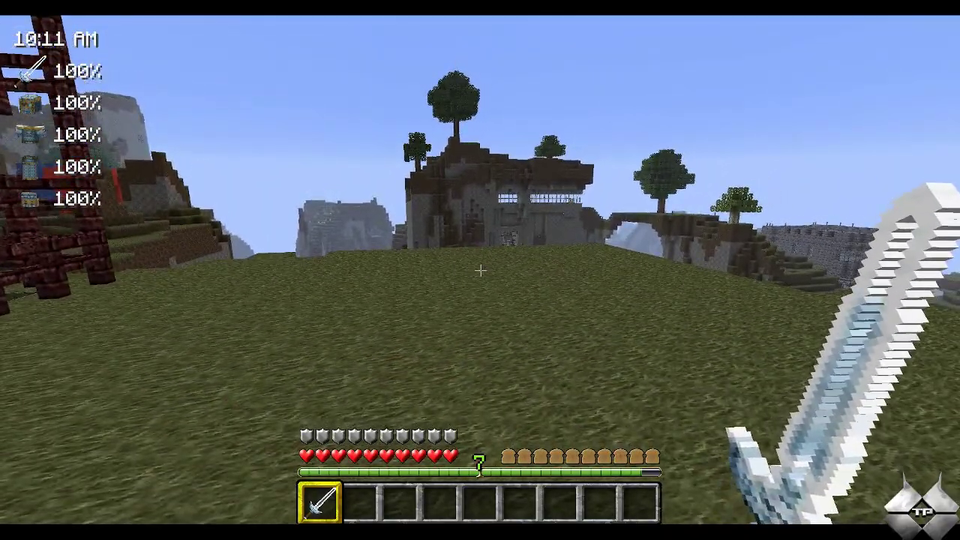
key("w")
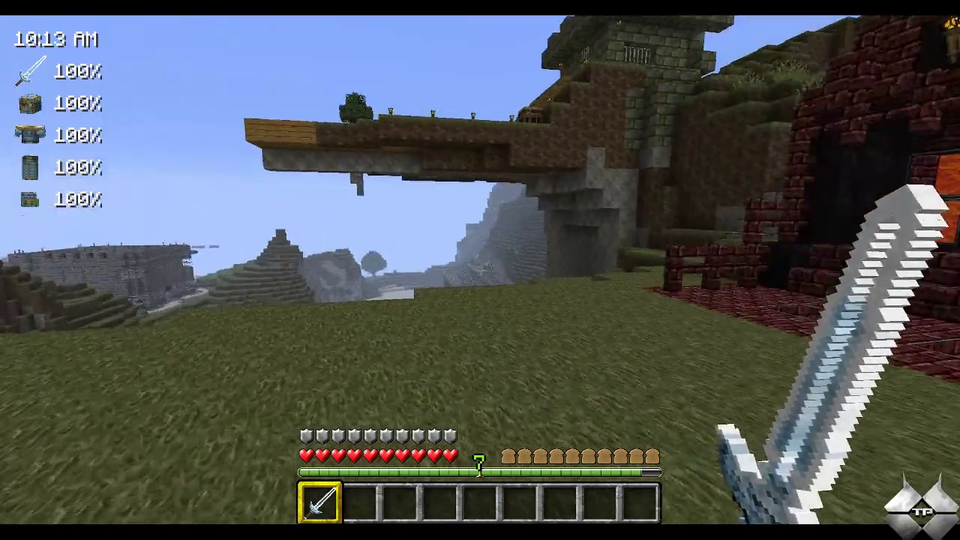
key("s")
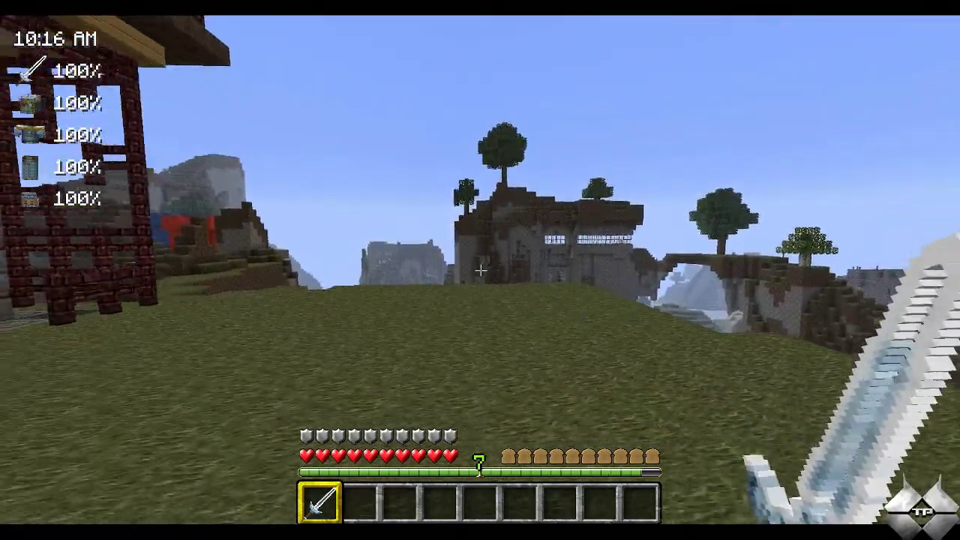
key("w")
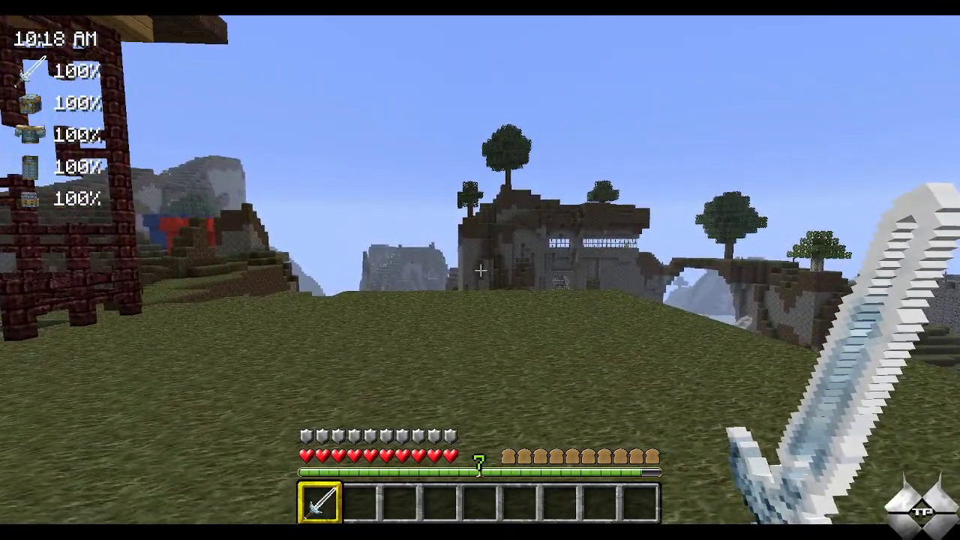
key("w")
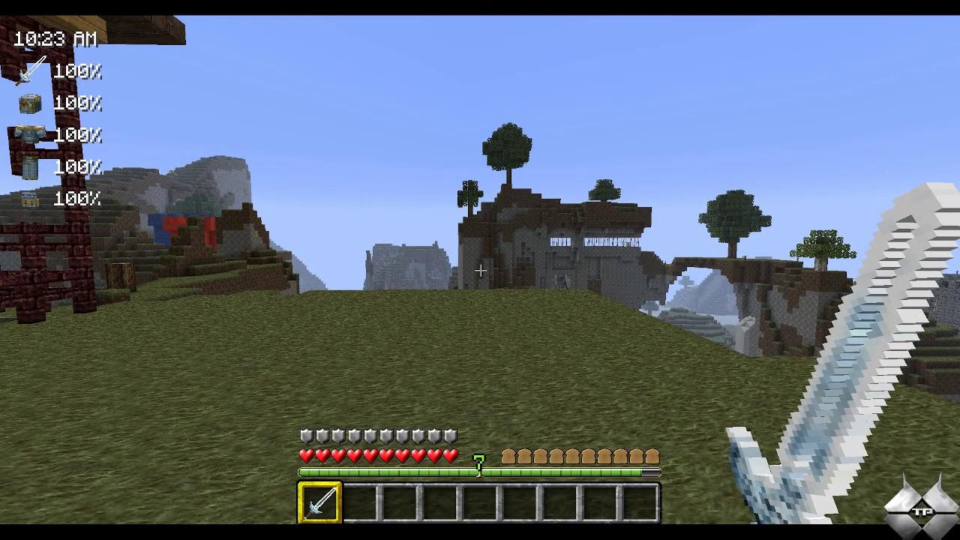
key("a")
key("w")
key("d")
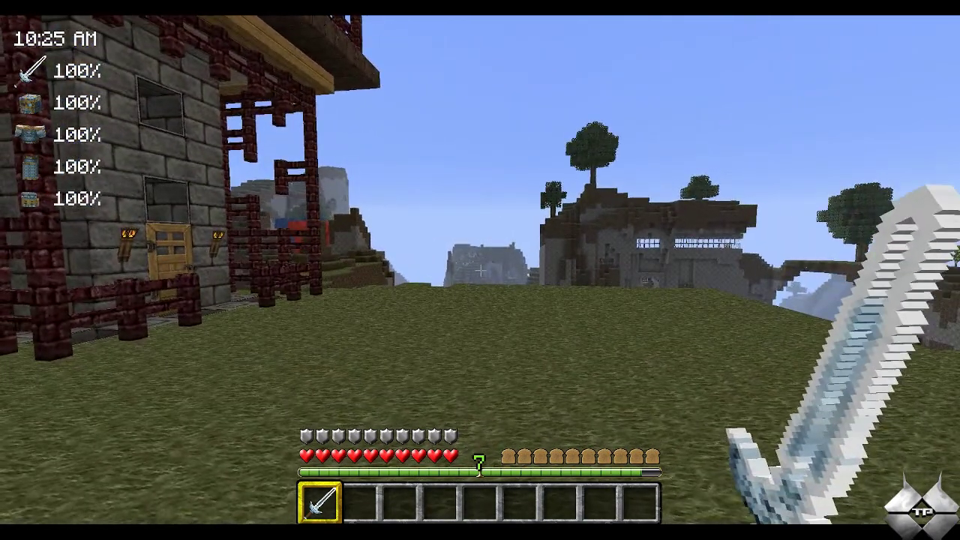
key("d")
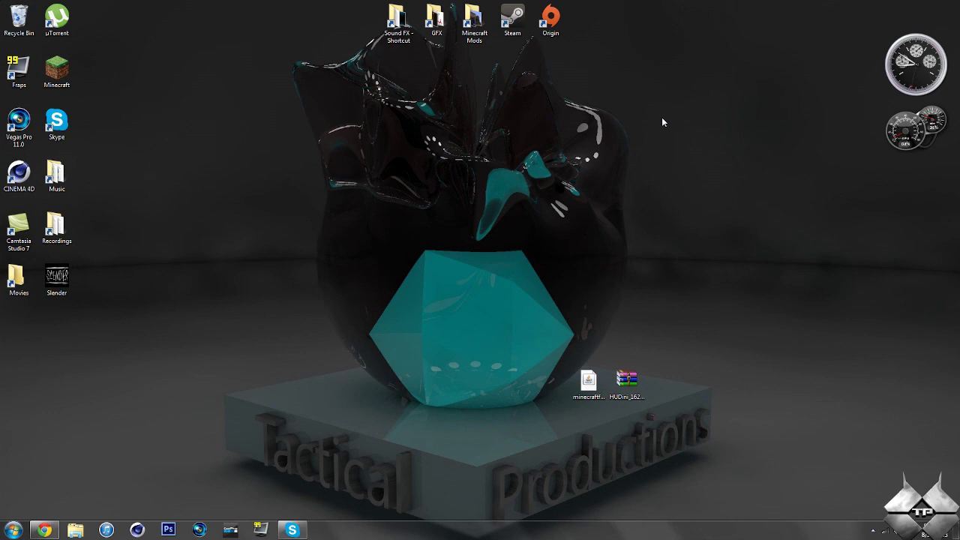
- Point out the Forge installer and HUDini archive on the desktop, and switch to Chrome to show the Minecraft Forge download page
left_click(578, 374)
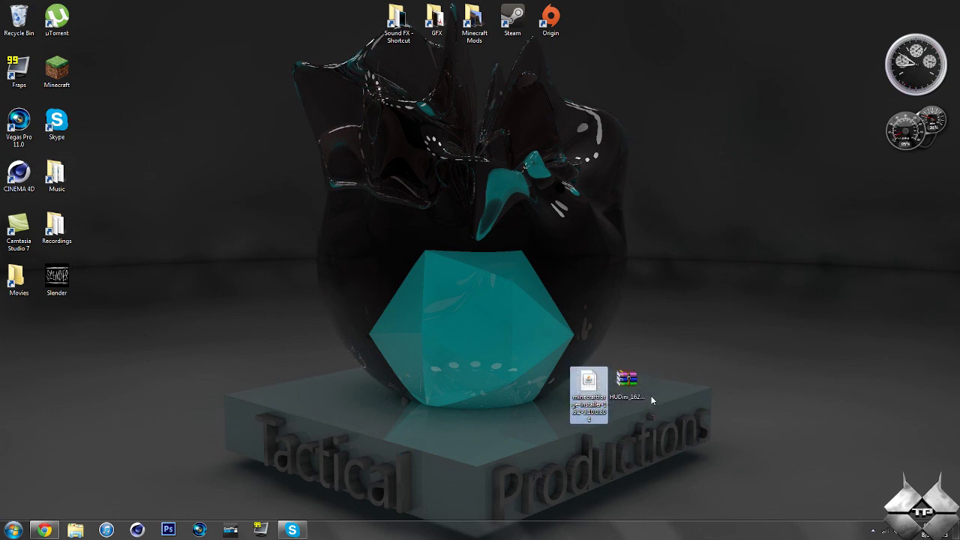
left_click(630, 388)
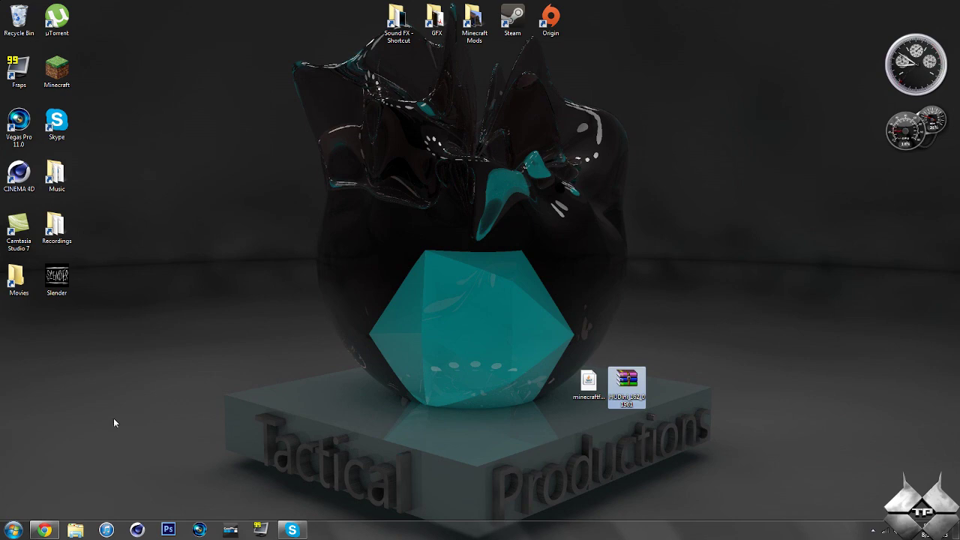
left_click(44, 530)
left_click(143, 6)
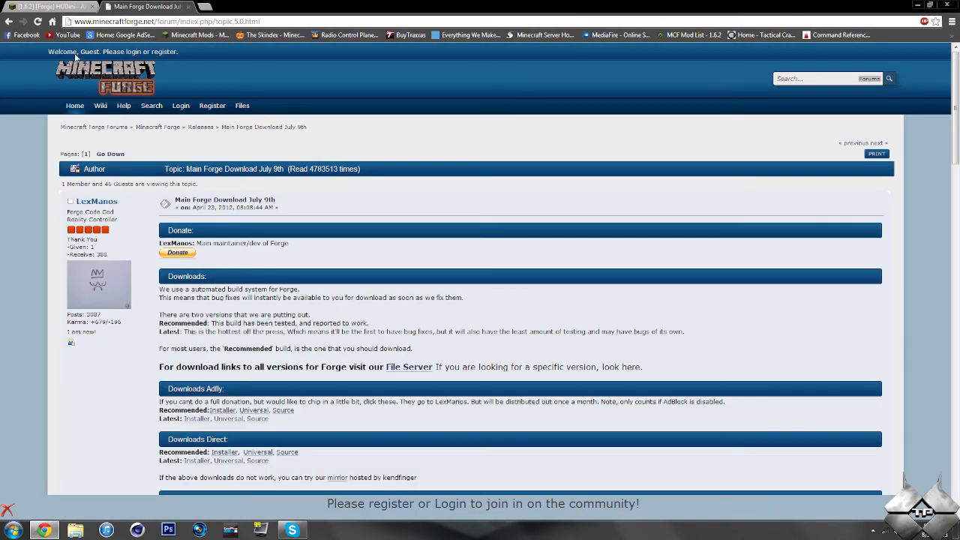
- Examine the HUDini thread on Minecraft Forums, from the mod overview and options screenshot through the feature list
left_click(55, 5)
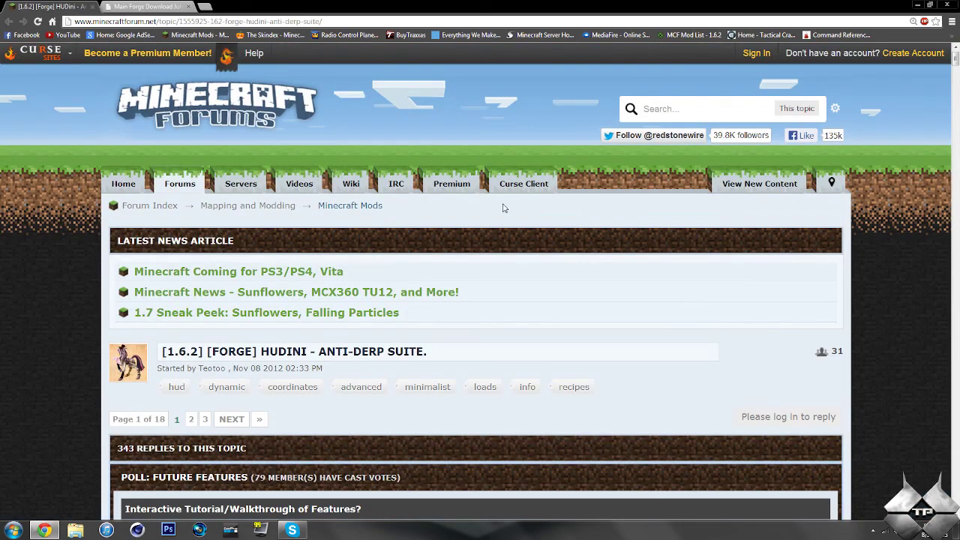
scroll(561, 248, "down", 3)
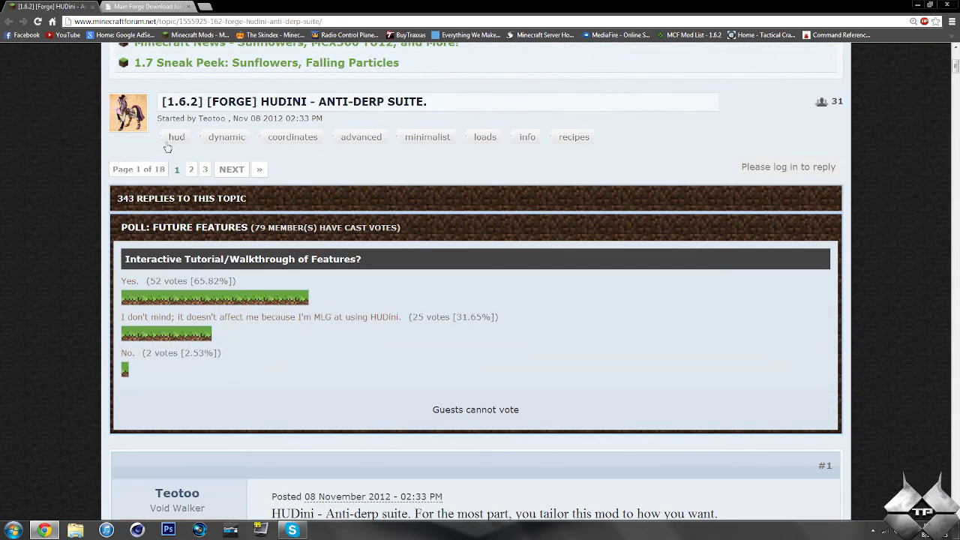
scroll(453, 200, "down", 8)
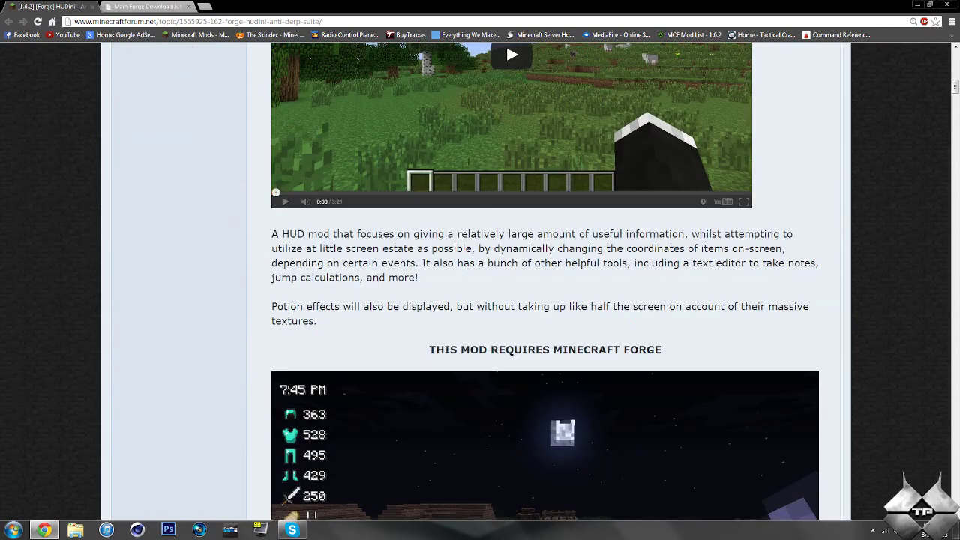
scroll(550, 224, "down", 9)
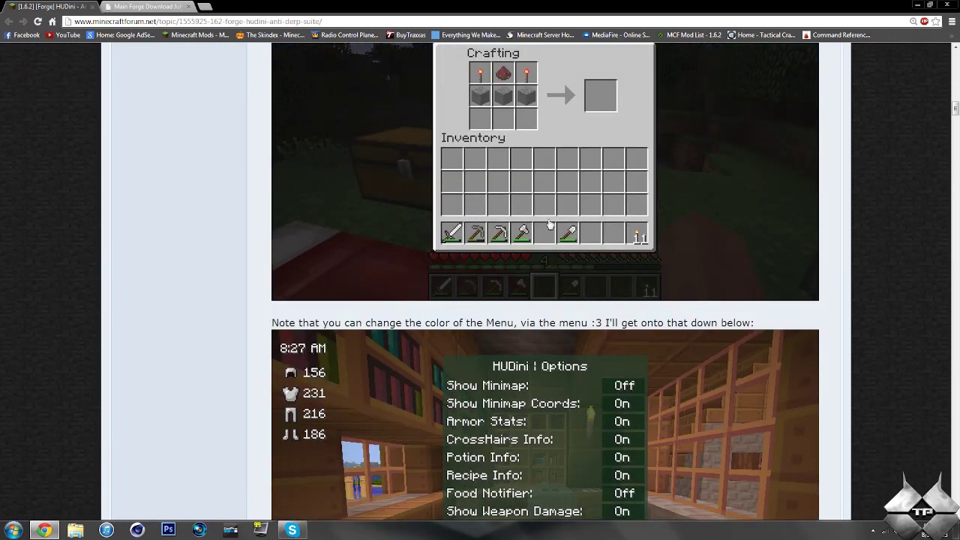
scroll(550, 223, "down", 5)
scroll(420, 232, "up", 2)
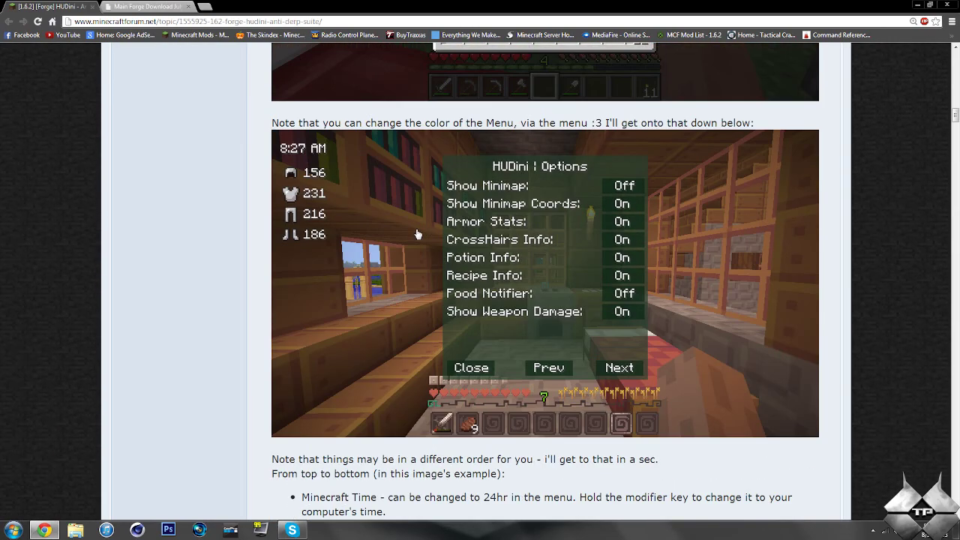
scroll(418, 234, "down", 5)
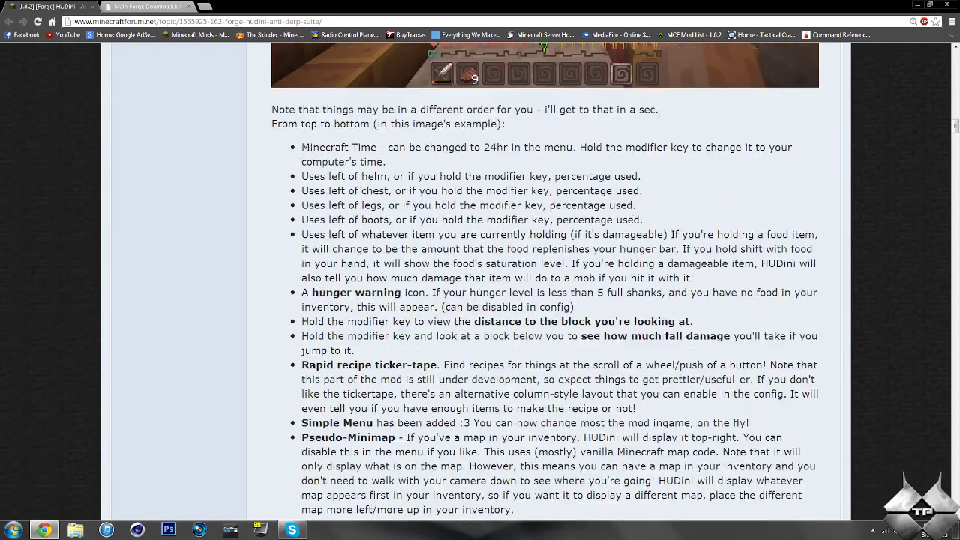
scroll(549, 278, "down", 4)
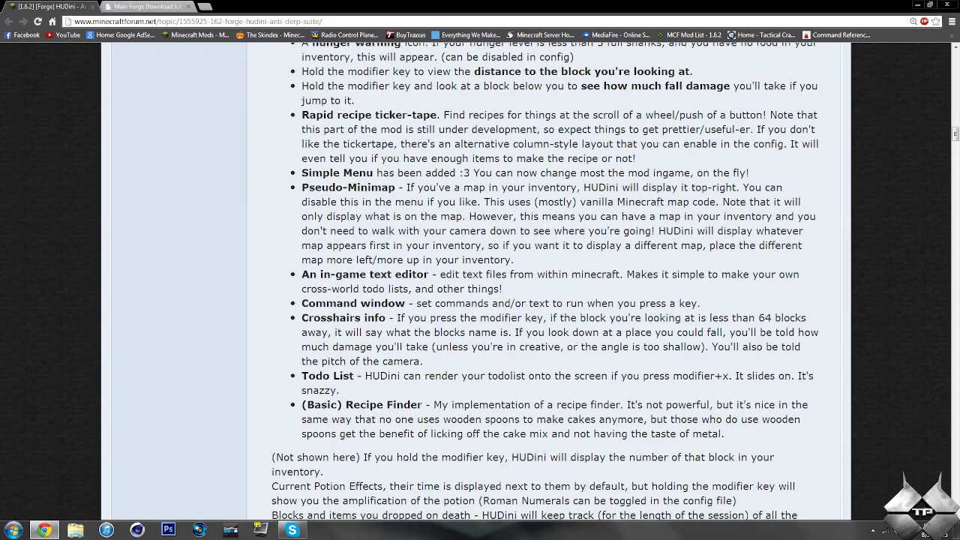
- Read the thread's sections on other features, HUD item order, the Recipe Tickertape, the in-game menu and the text editor
scroll(478, 271, "down", 8)
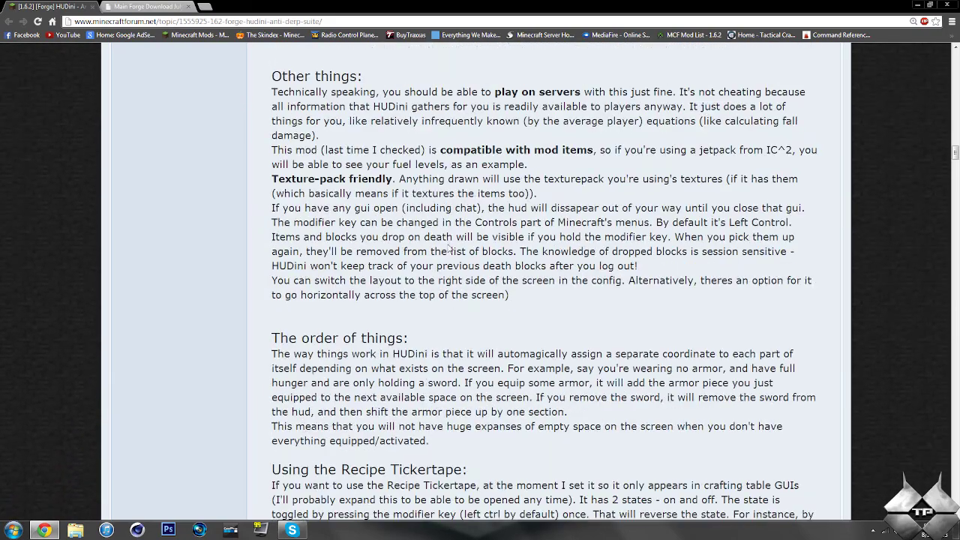
scroll(450, 248, "down", 3)
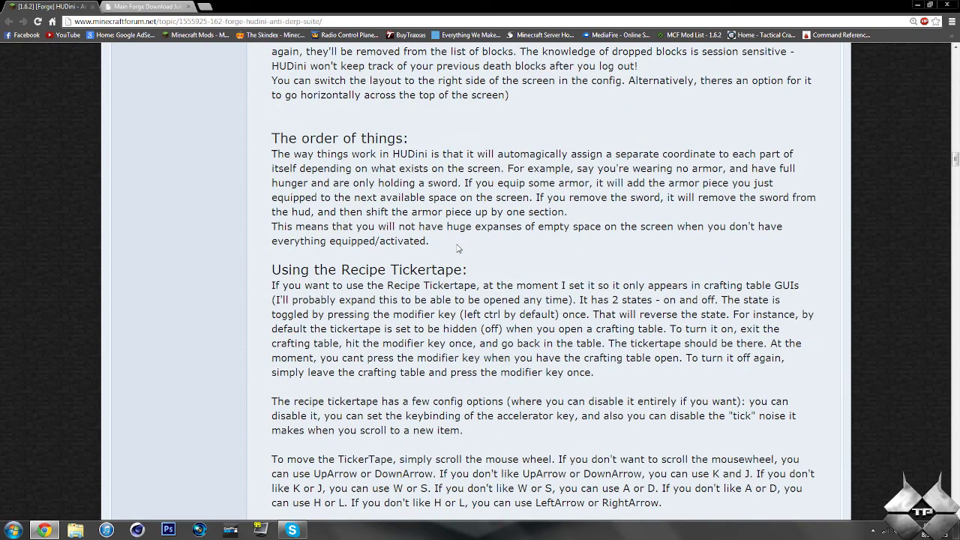
scroll(480, 278, "down", 1)
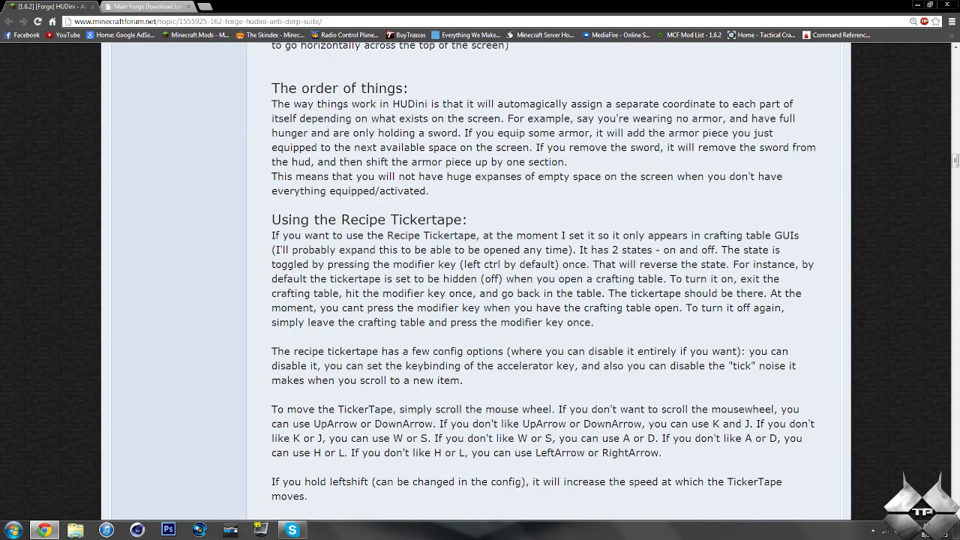
scroll(375, 203, "down", 10)
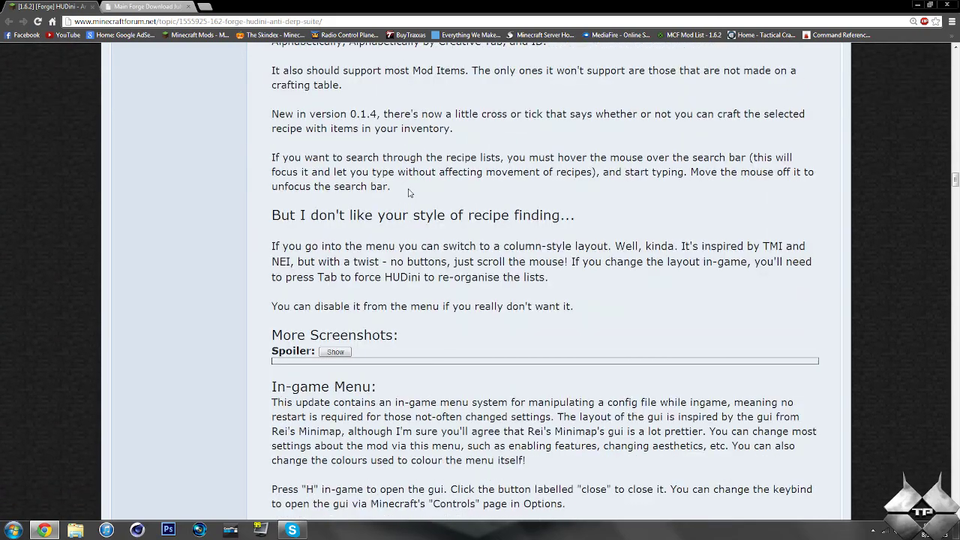
scroll(409, 193, "down", 4)
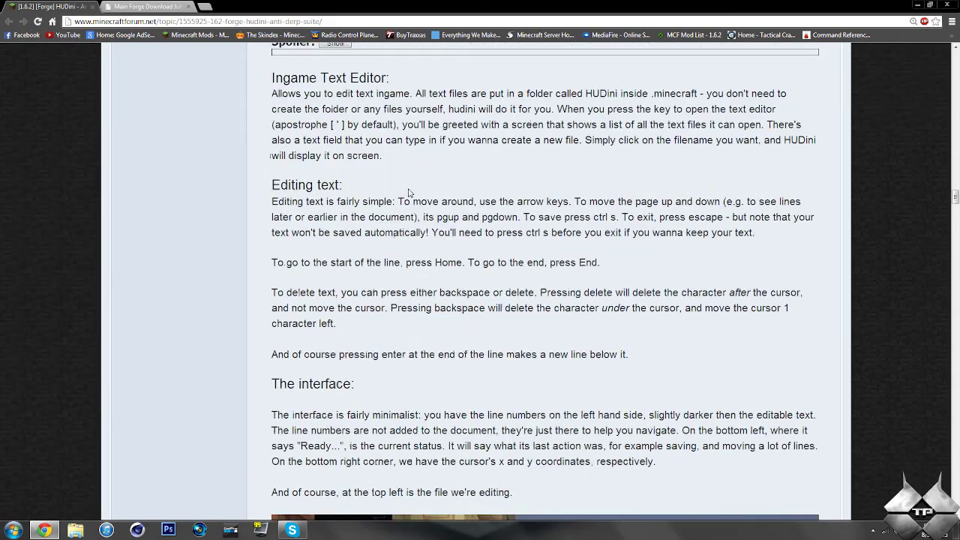
- Find the thread's Downloads section, view the MediaFire page for version 0.1.961 for Minecraft 1.6.2, and return to the thread
scroll(409, 193, "down", 12)
scroll(396, 259, "down", 15)
scroll(546, 289, "down", 6)
scroll(324, 204, "up", 1)
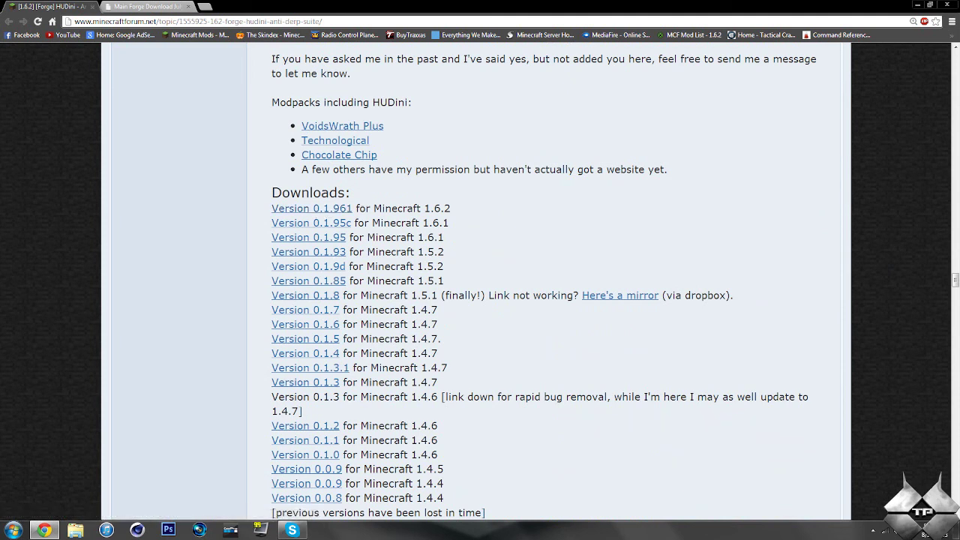
left_click(333, 211)
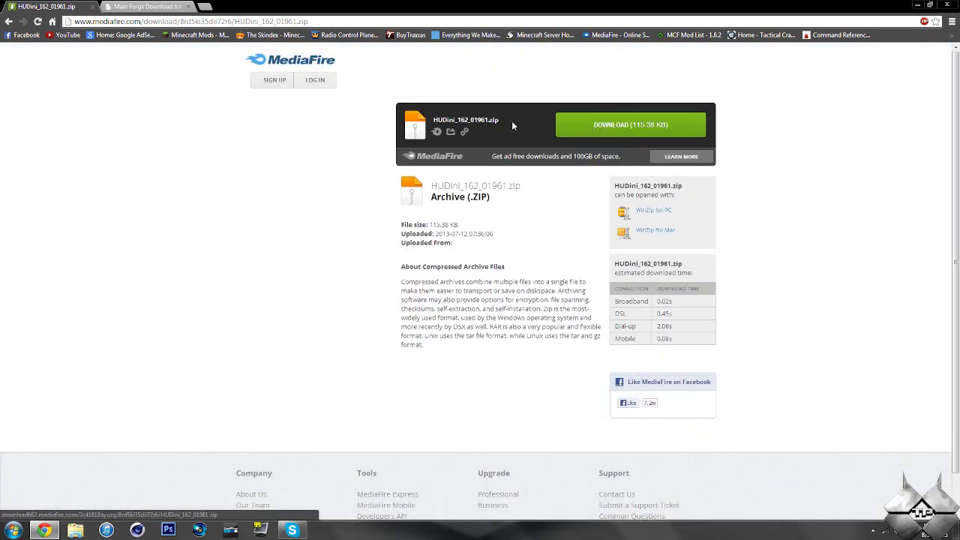
left_click(12, 23)
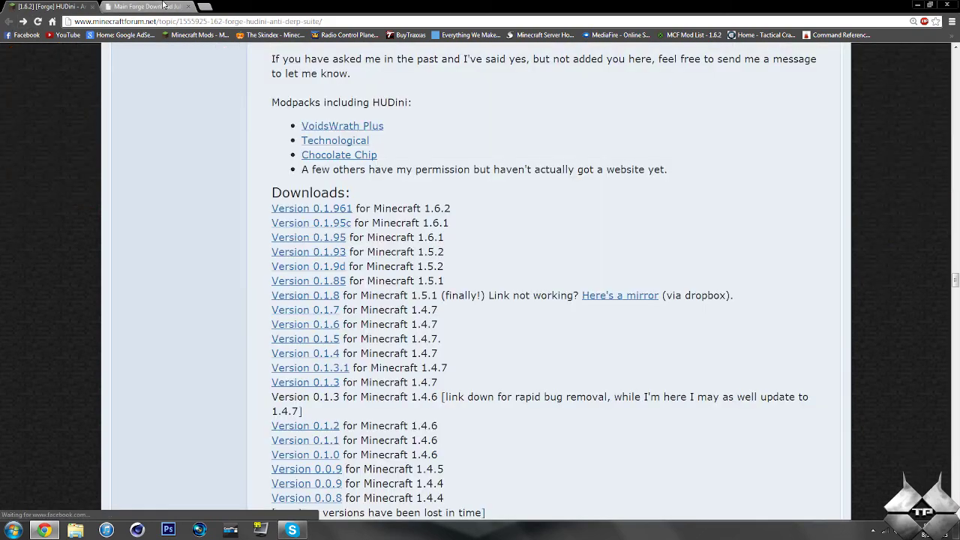
- View the installer download links on the Main Forge Download page and close the browser
left_click(165, 7)
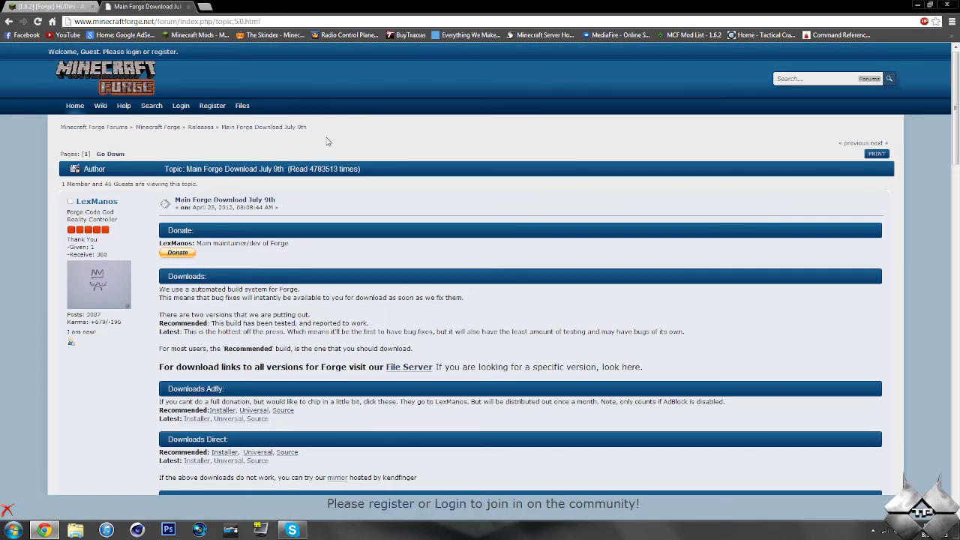
scroll(327, 141, "down", 3)
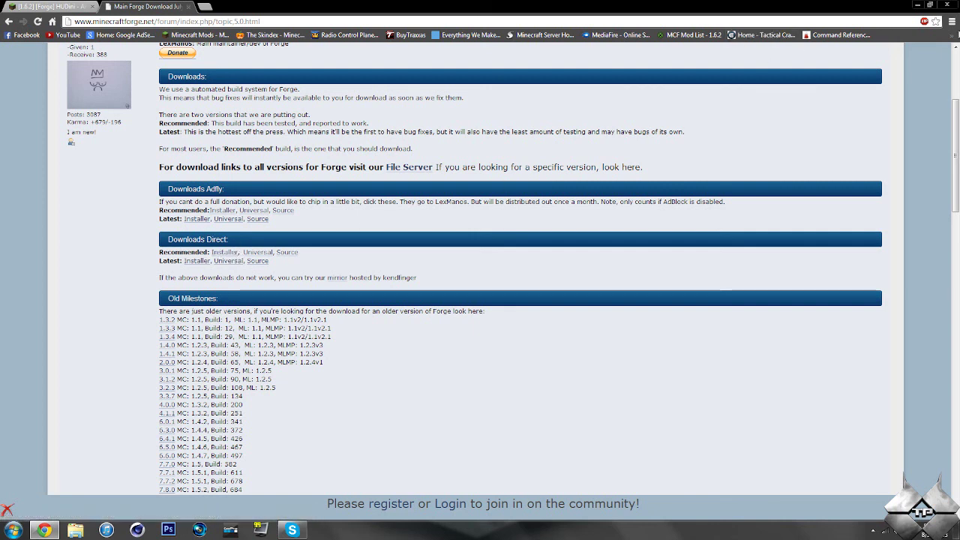
left_click(947, 4)
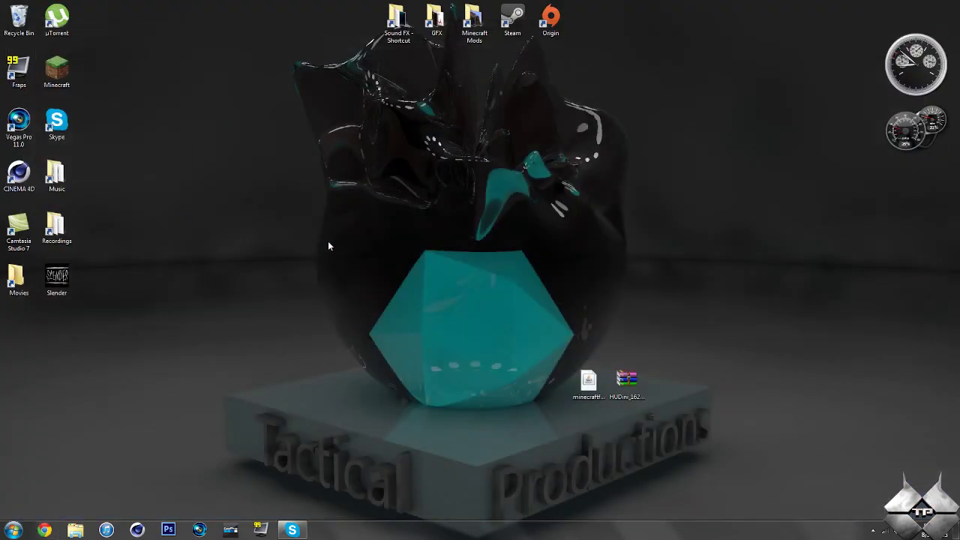
- Run the Minecraft Forge installer with Java(TM) Platform SE binary and install the client into the .minecraft folder
right_click(589, 381)
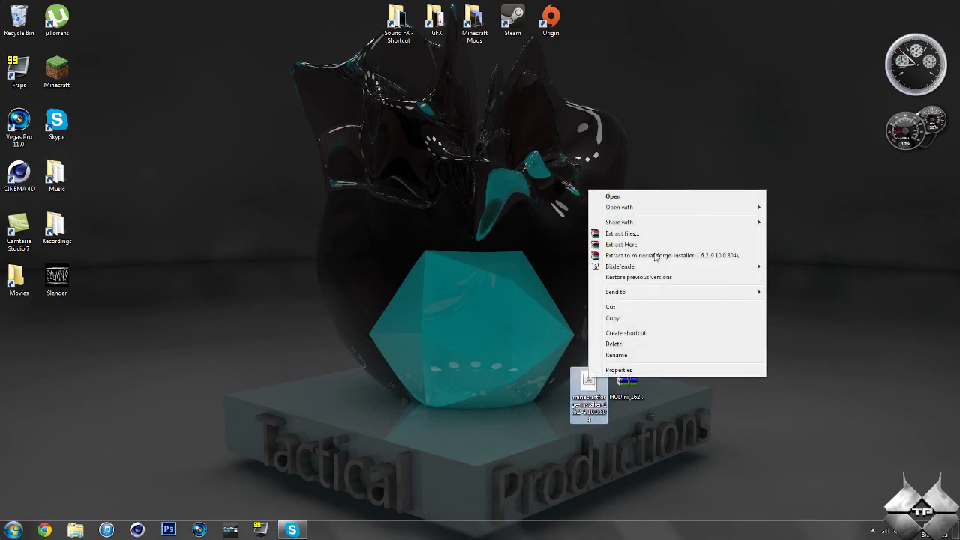
mouse_move(702, 209)
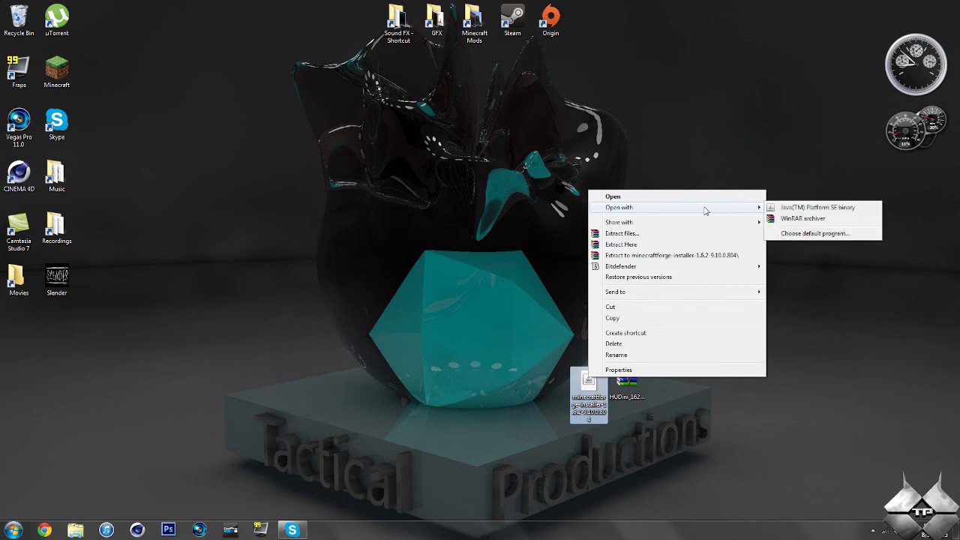
left_click(816, 208)
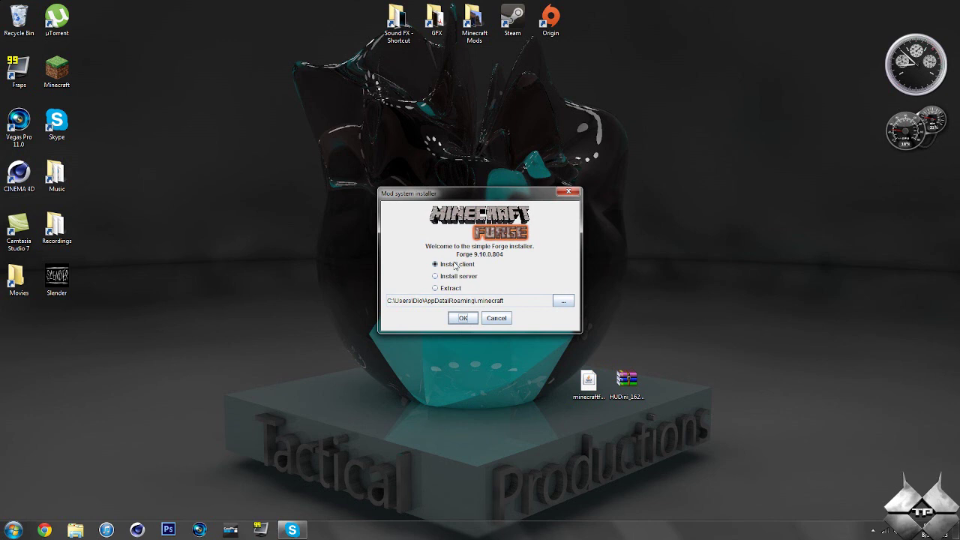
left_click(462, 319)
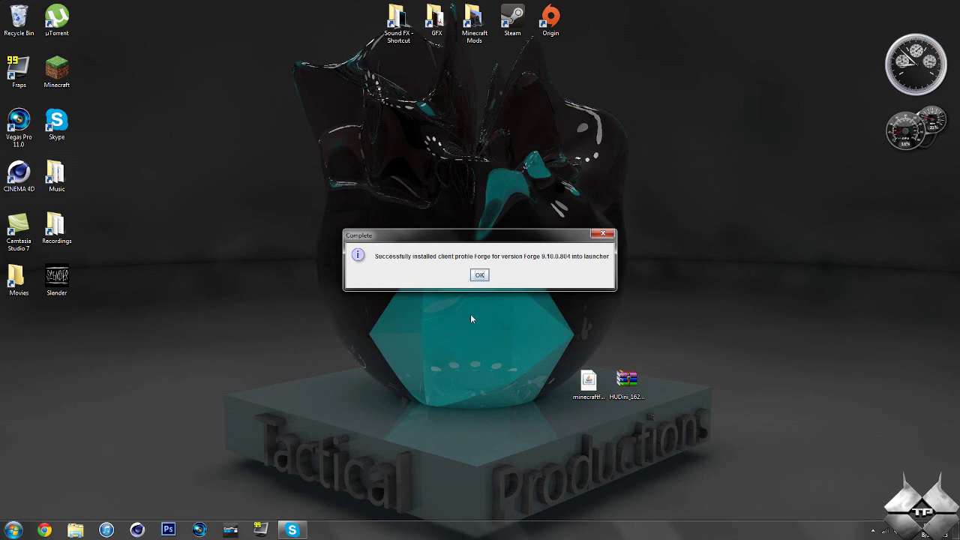
left_click(479, 276)
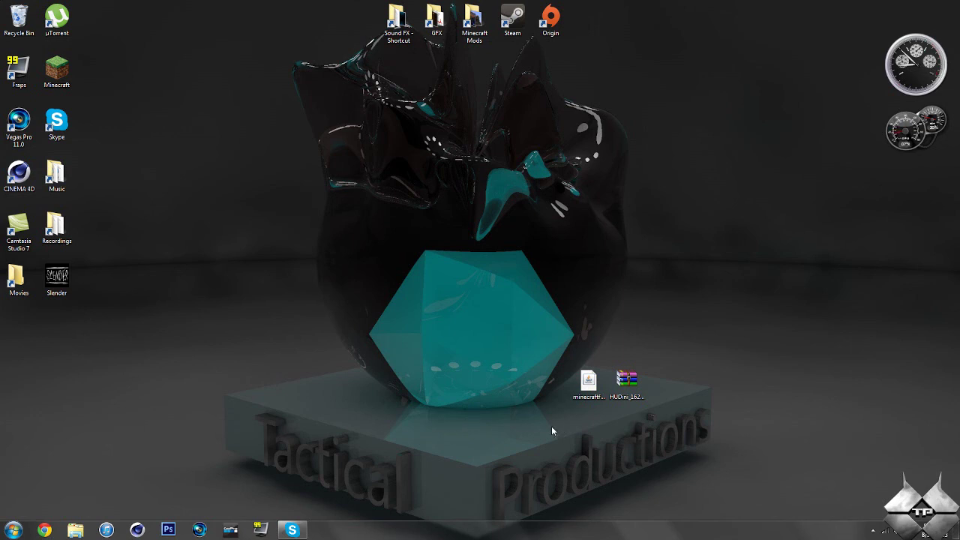
- Find the Roaming folder by searching for %appdata% and open its .minecraft folder
left_click(14, 530)
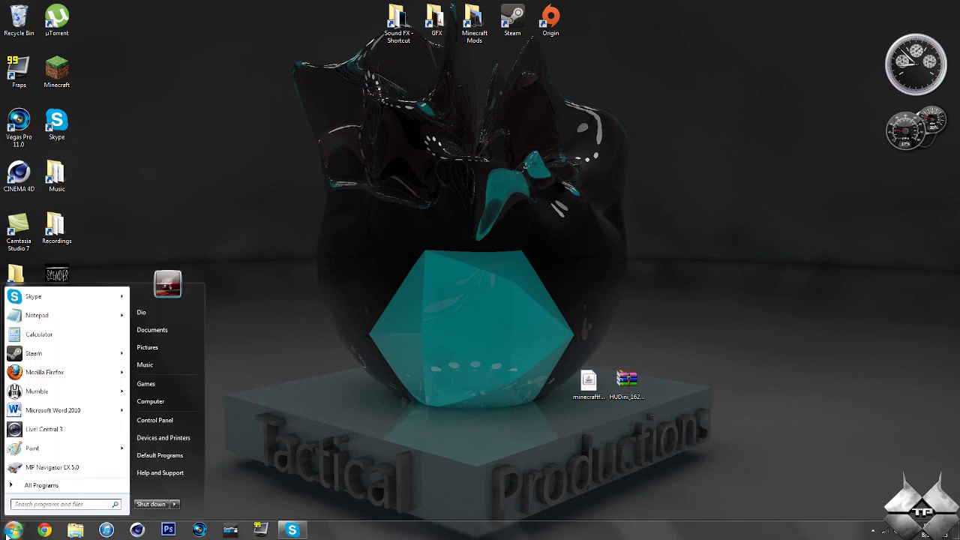
type("%appdat")
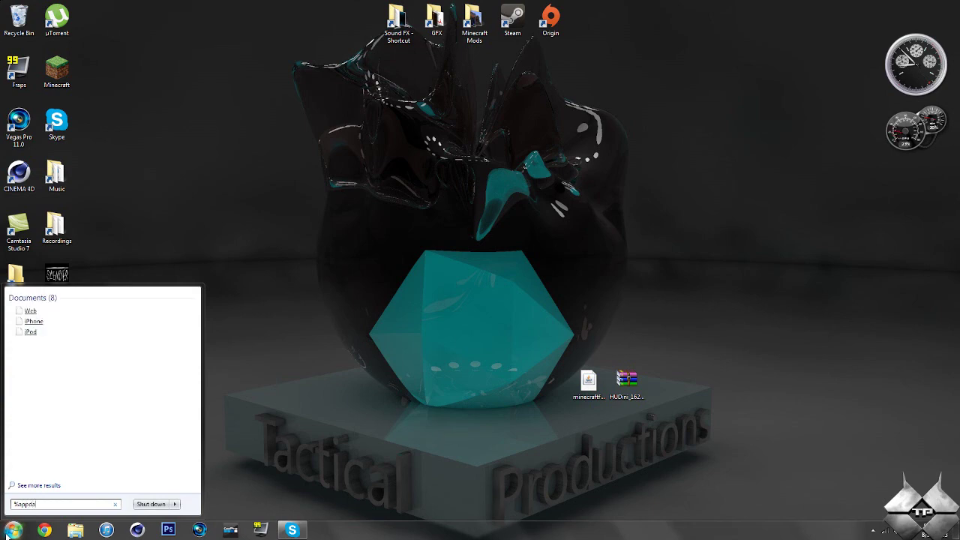
type("a%")
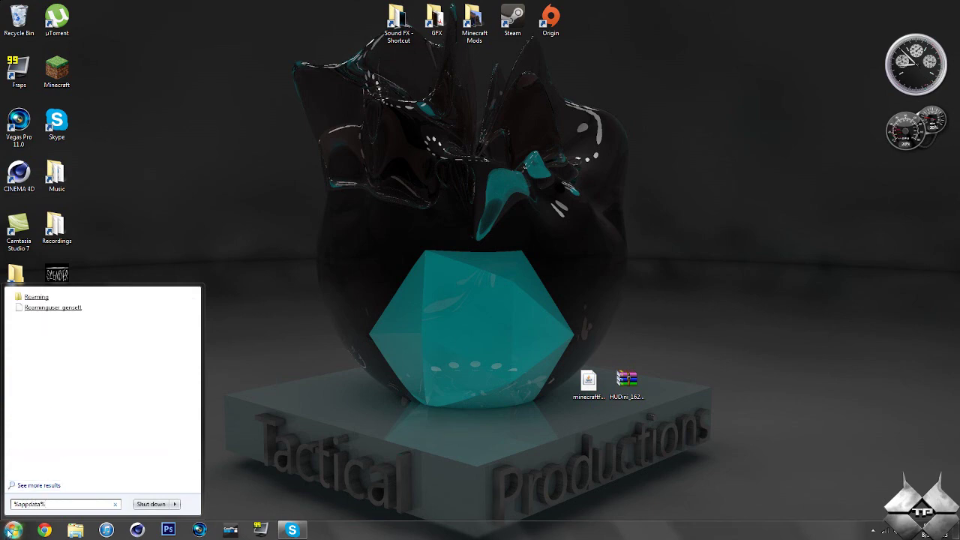
left_click(34, 297)
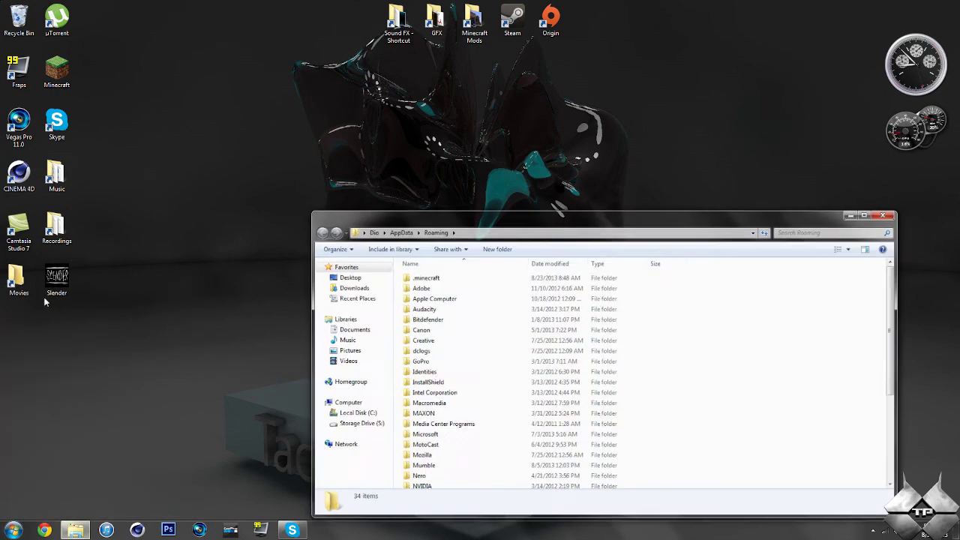
double_click(466, 281)
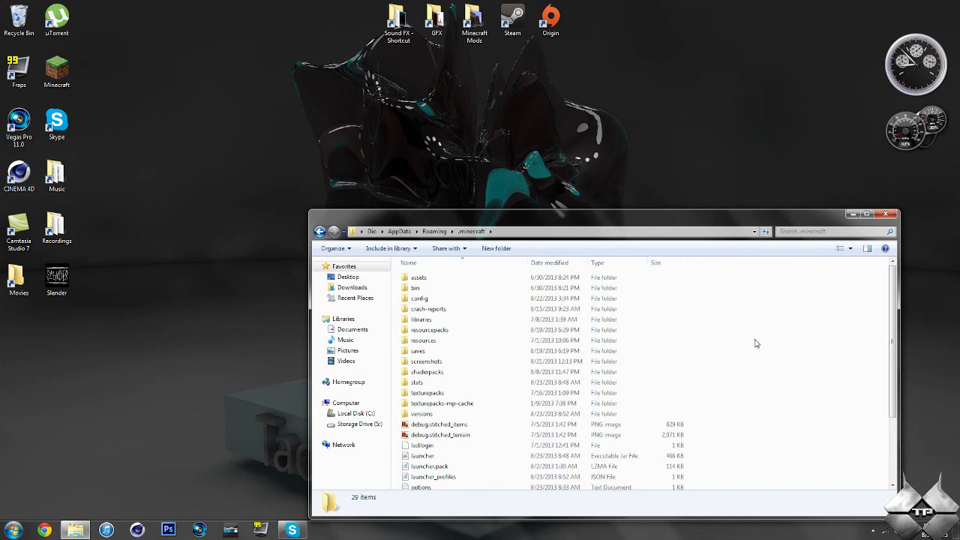
- Create a new folder named mods inside the .minecraft folder
right_click(787, 307)
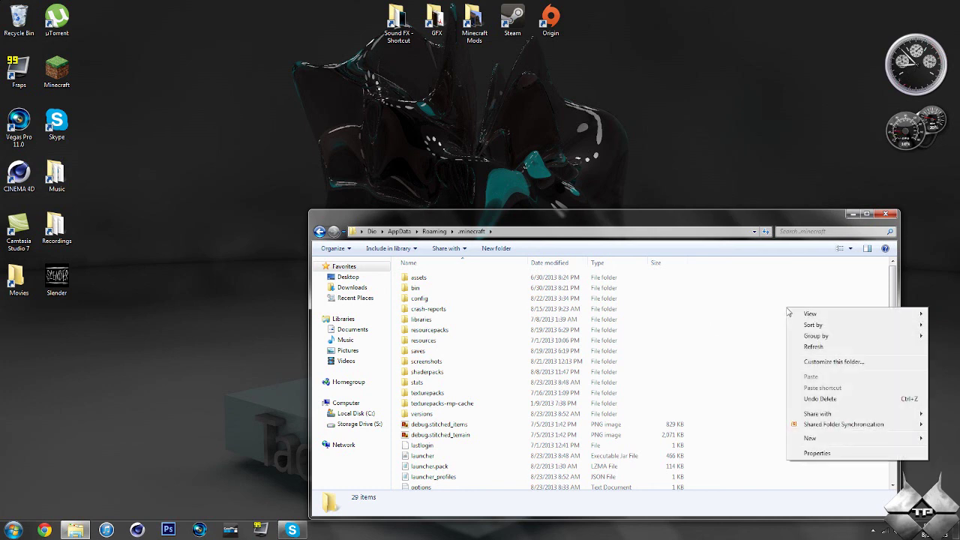
mouse_move(855, 438)
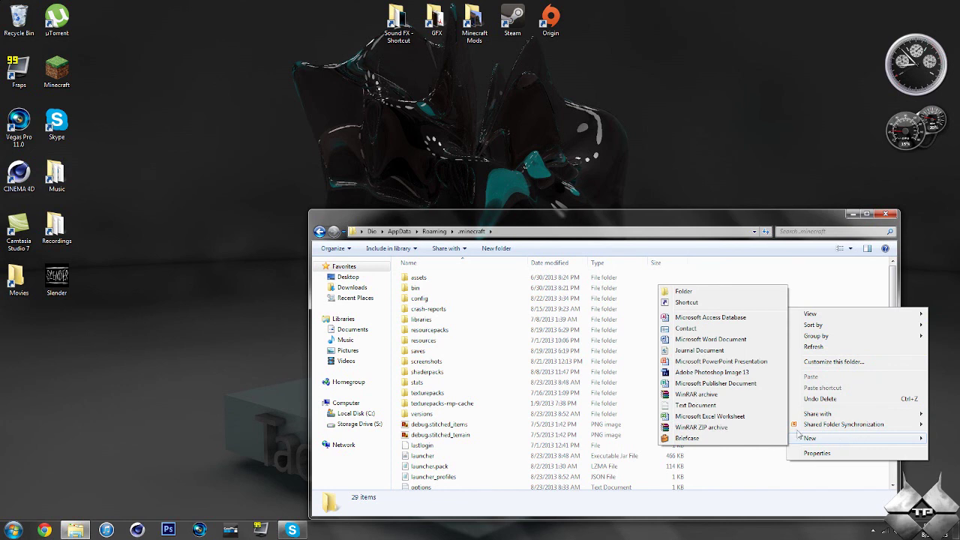
left_click(702, 294)
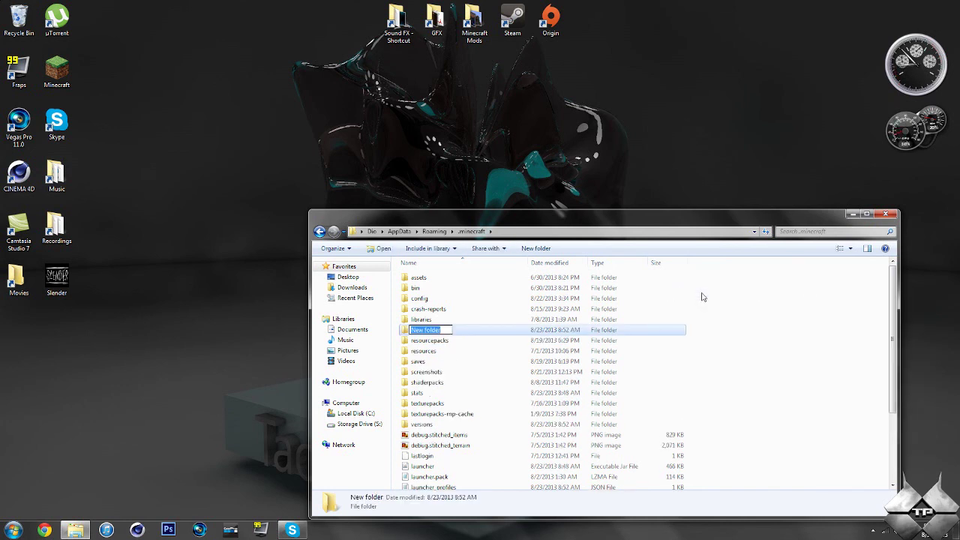
type("mods")
key("Return")
left_click(798, 328)
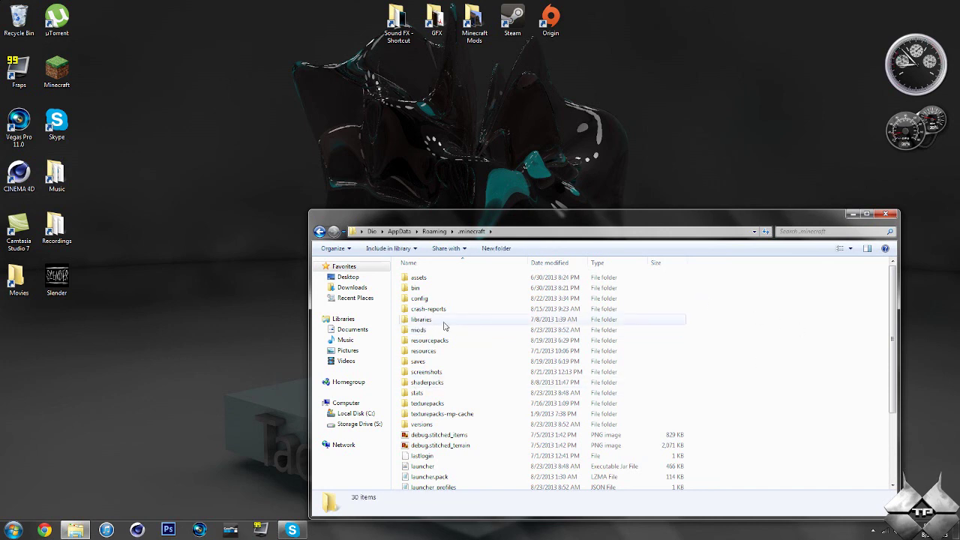
- Move the HUDini_162_01961 archive from the desktop into the mods folder and close the folder window
double_click(441, 333)
left_click_drag(519, 220, 6, 237)
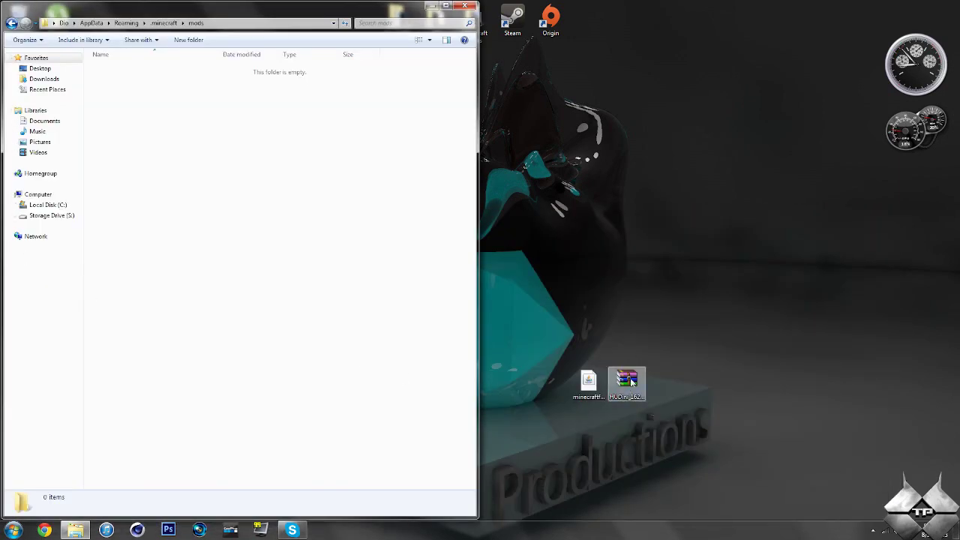
left_click_drag(627, 383, 259, 167)
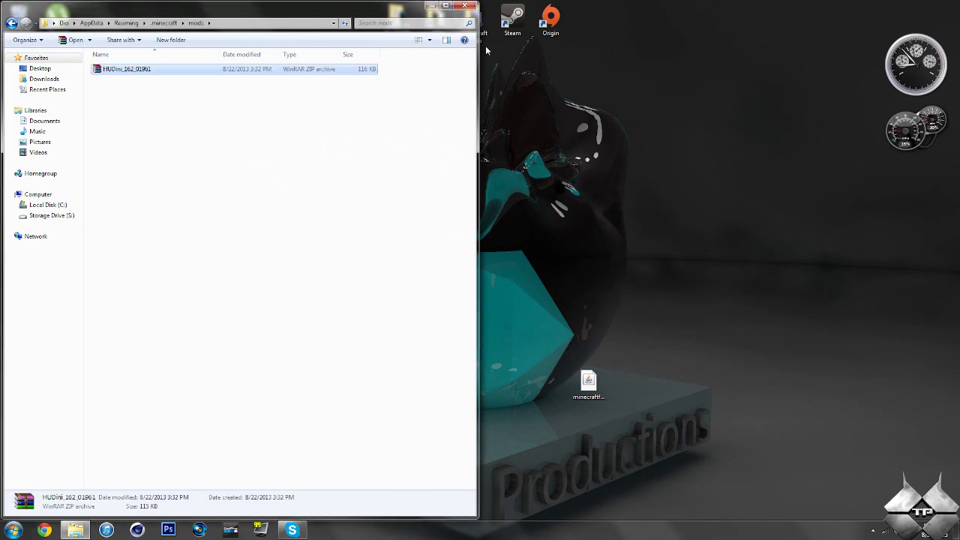
left_click(466, 5)
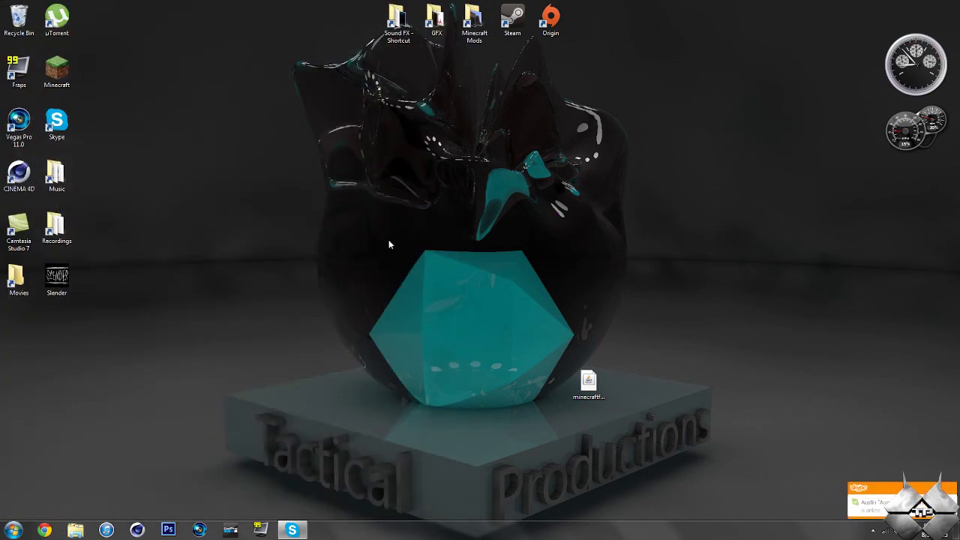
- Start the Minecraft launcher and set the current profile's version to release 1.6.2-Forge9.10.0.804, saving the profile
double_click(60, 72)
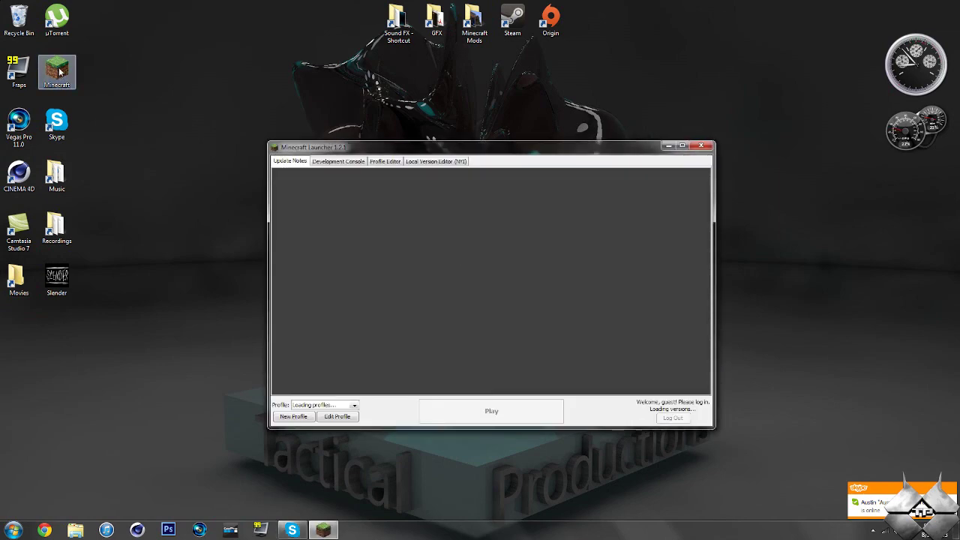
left_click(344, 418)
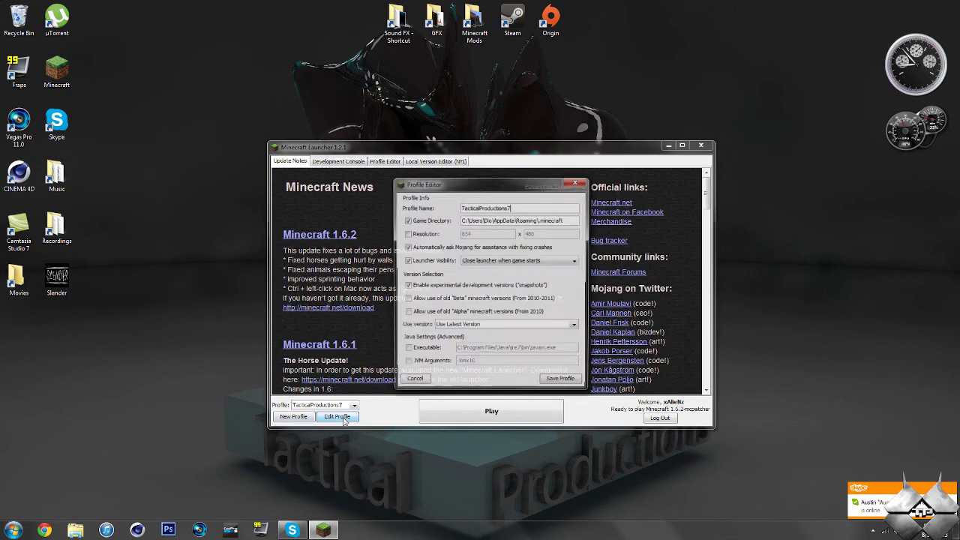
left_click(574, 328)
left_click_drag(578, 348, 577, 388)
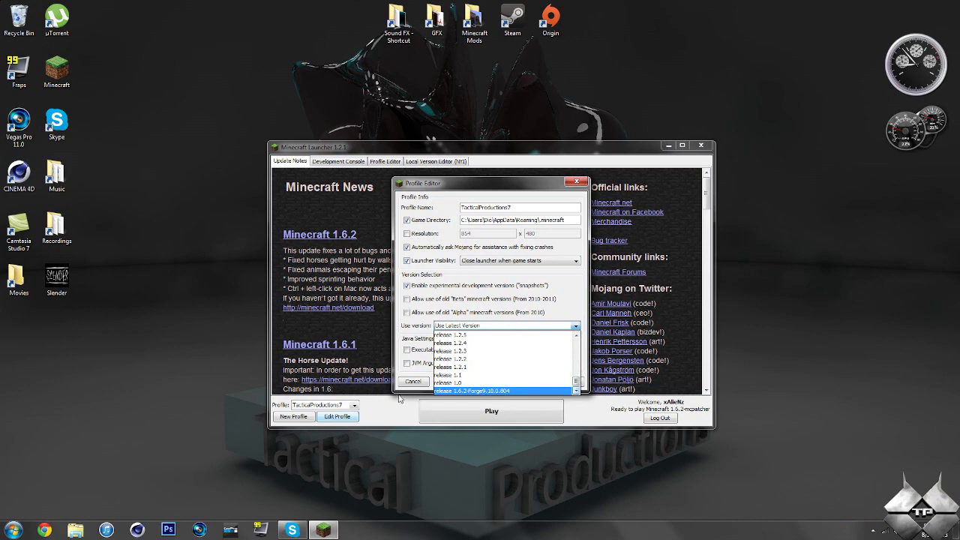
left_click(480, 392)
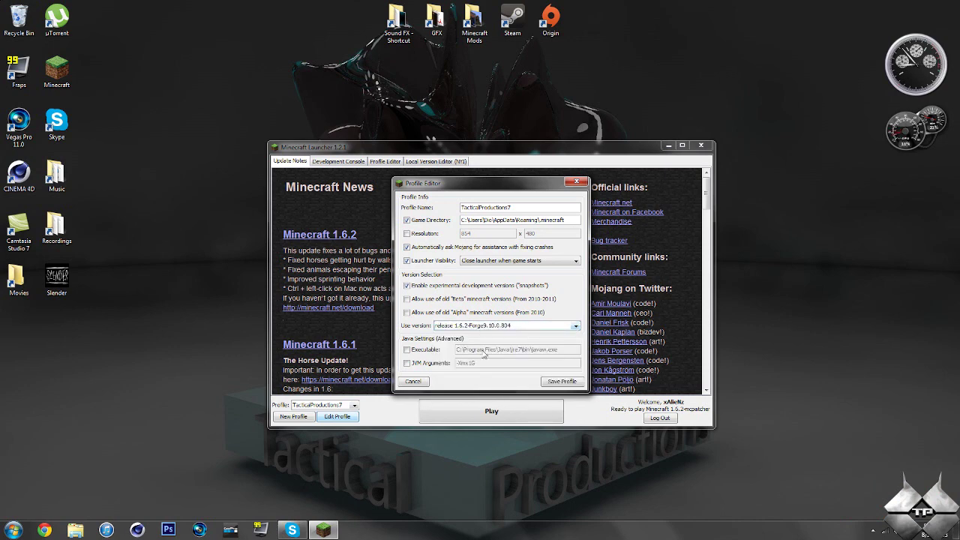
left_click(562, 381)
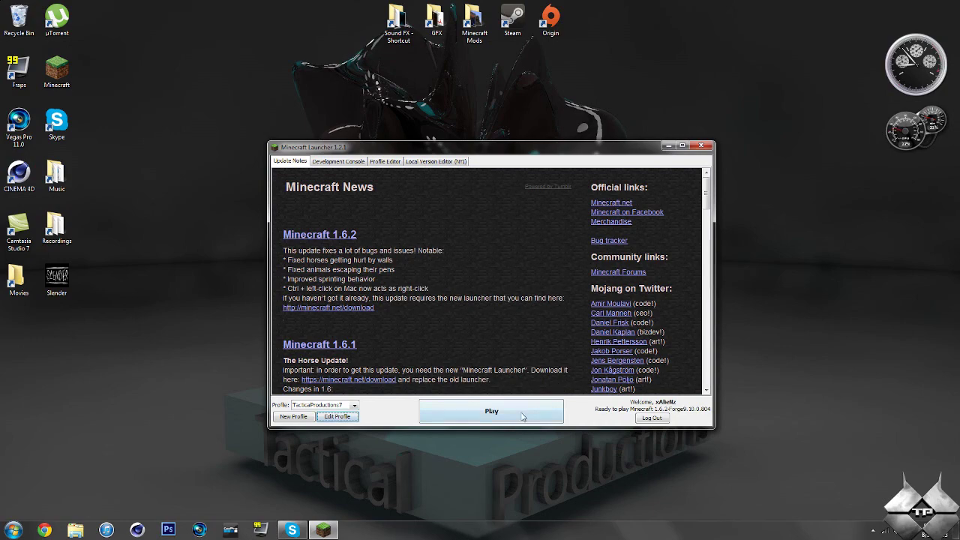
- Launch the game and load a singleplayer world, choosing to continue loading despite the ID mismatches
left_click(523, 417)
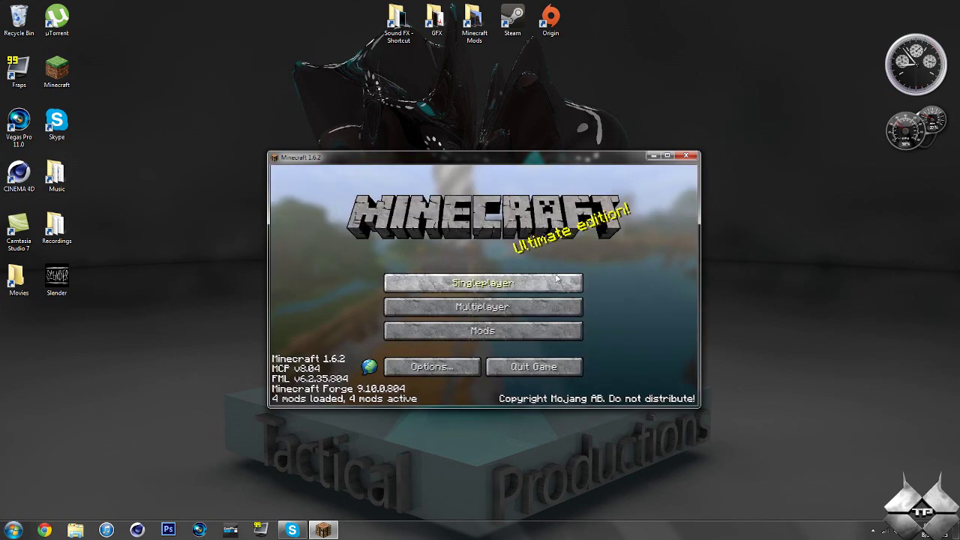
left_click(534, 279)
left_click(529, 233)
left_click(425, 357)
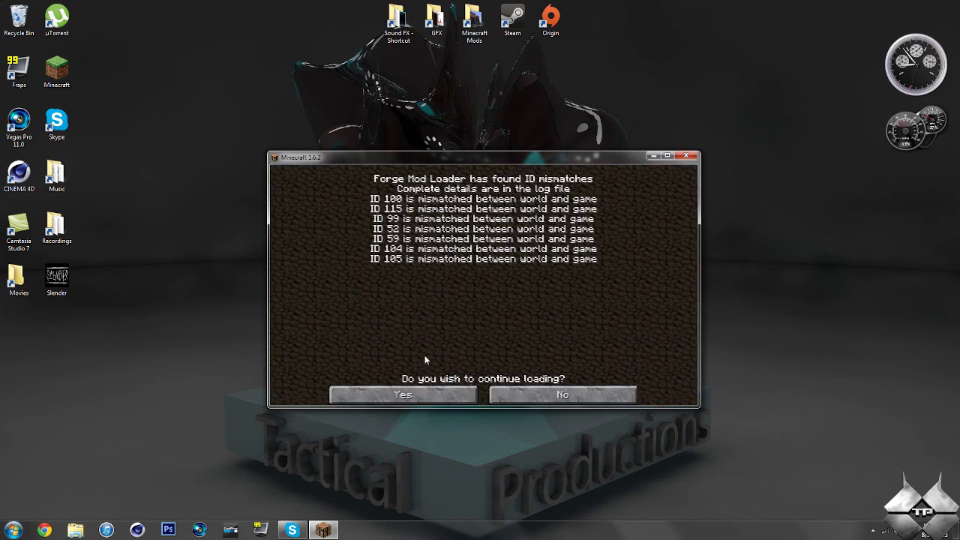
left_click(433, 396)
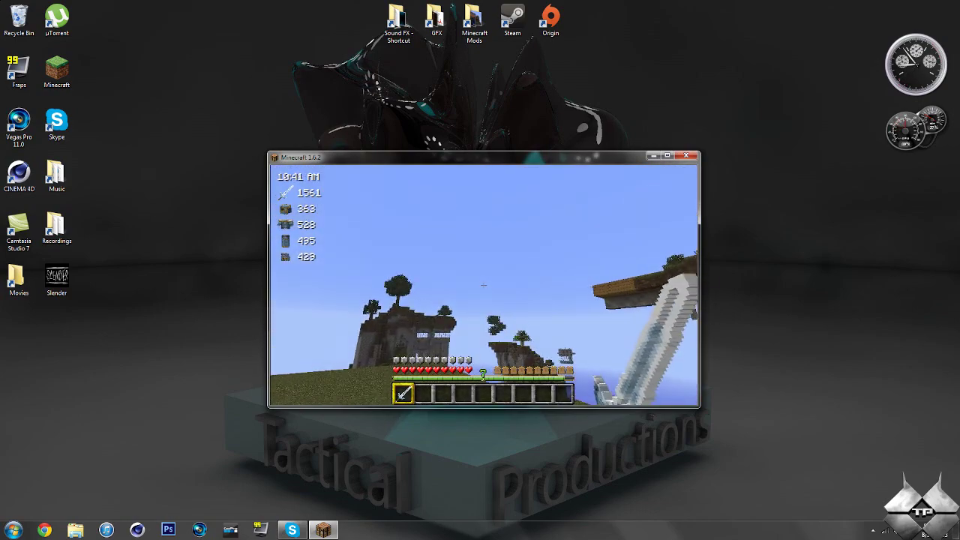
- View HUDini's in-game Aesthetics settings, close them, and save and quit the world to the title screen
key("h")
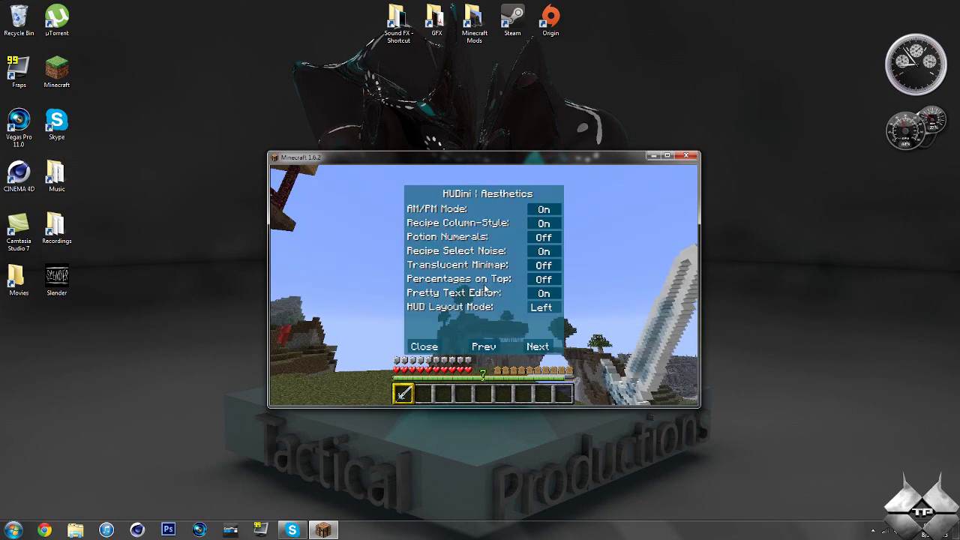
left_click(424, 347)
key("Escape")
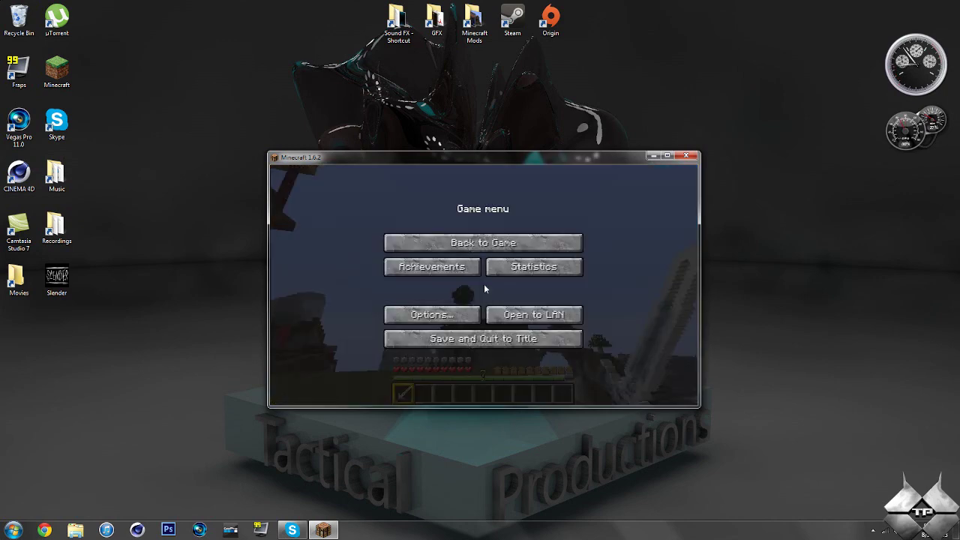
left_click(510, 339)
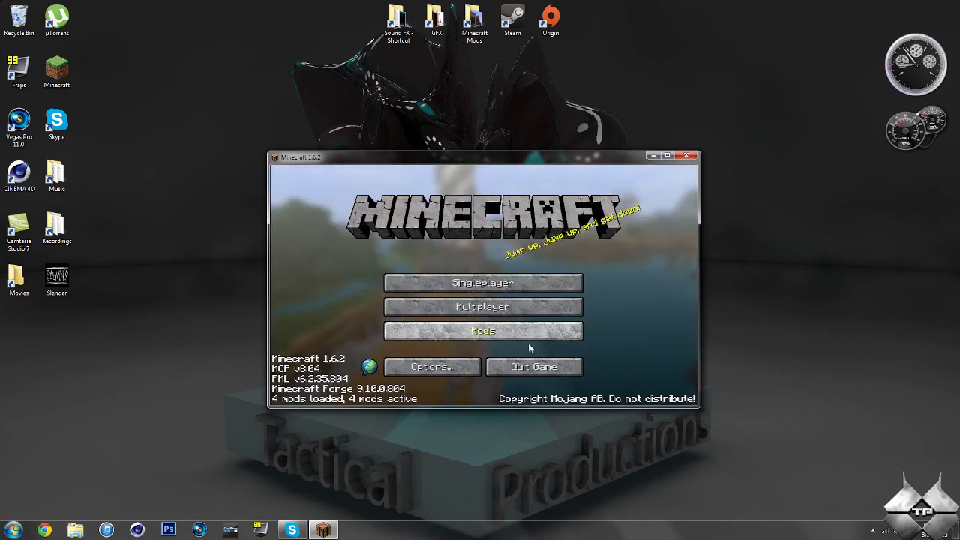